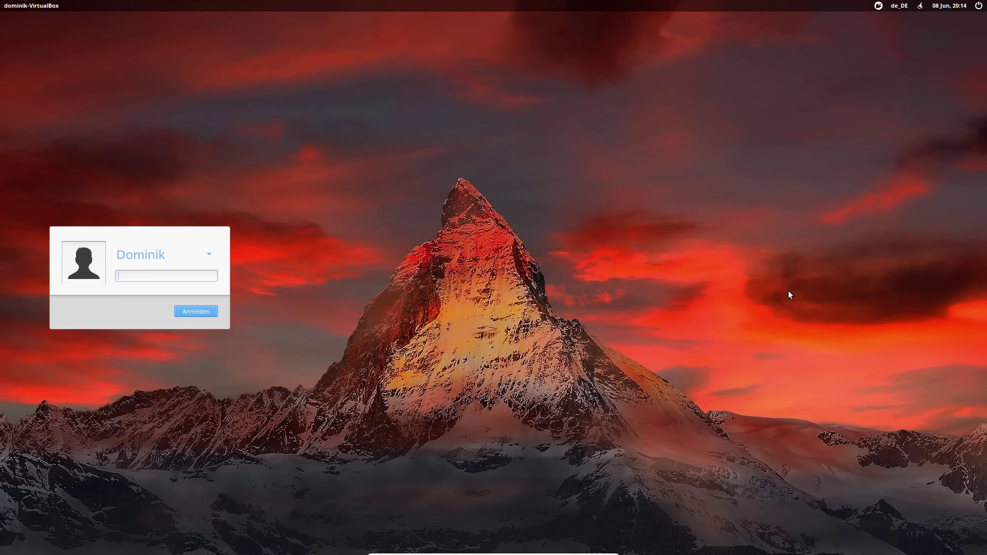
Enter the account password and log in to the desktop.
text(•)
key(BackSpace)
key(BackSpace)
text(•••)
key(Return)
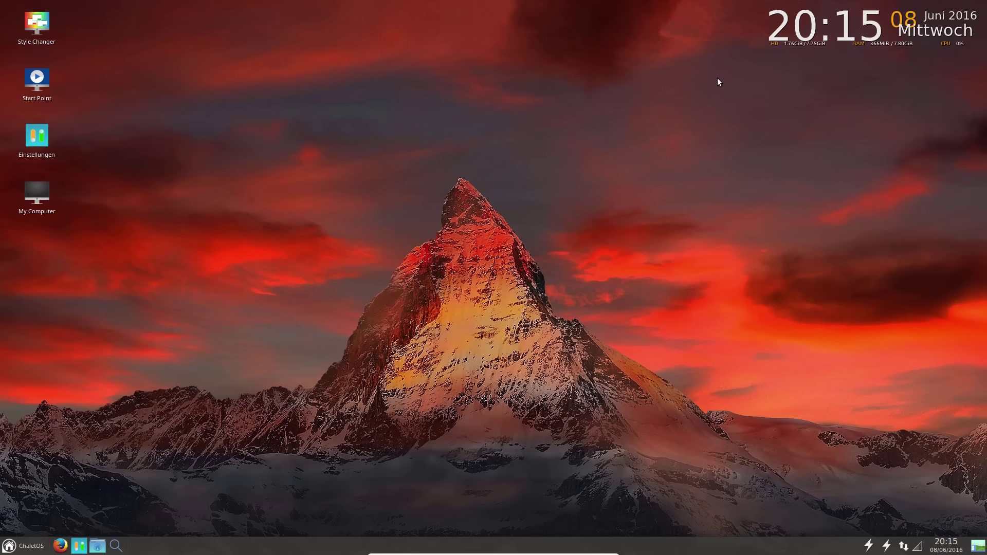
View the favourites and the recently used programs in the ChaletOS start menu, then close it.
click(18, 549)
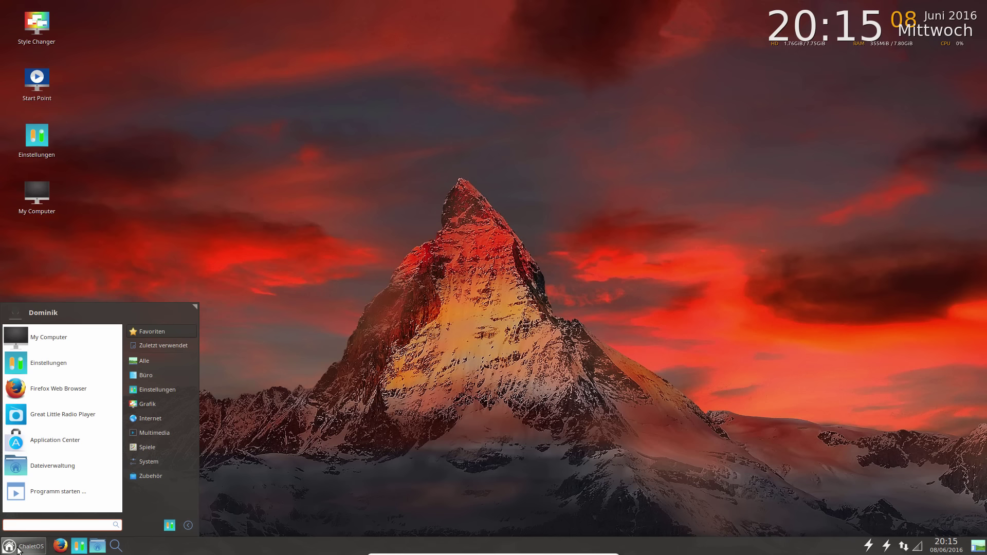
click(155, 345)
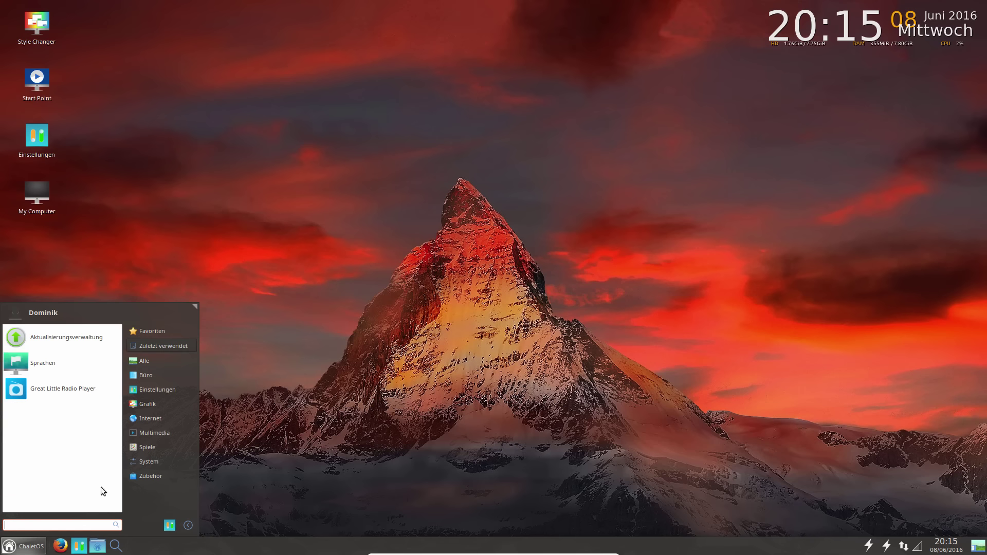
click(404, 334)
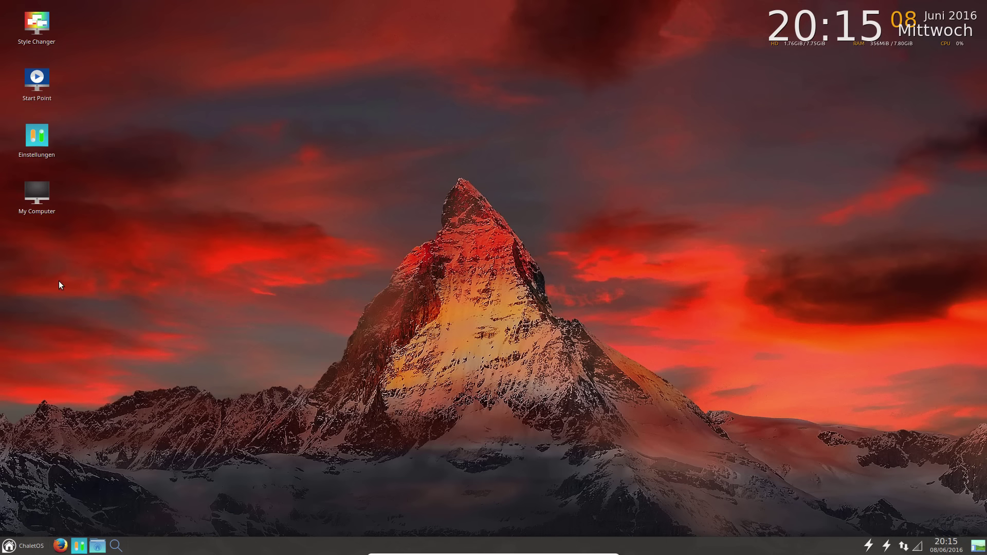
Open the Einstellungen window from the desktop, move it around the screen and close it.
double_click(35, 140)
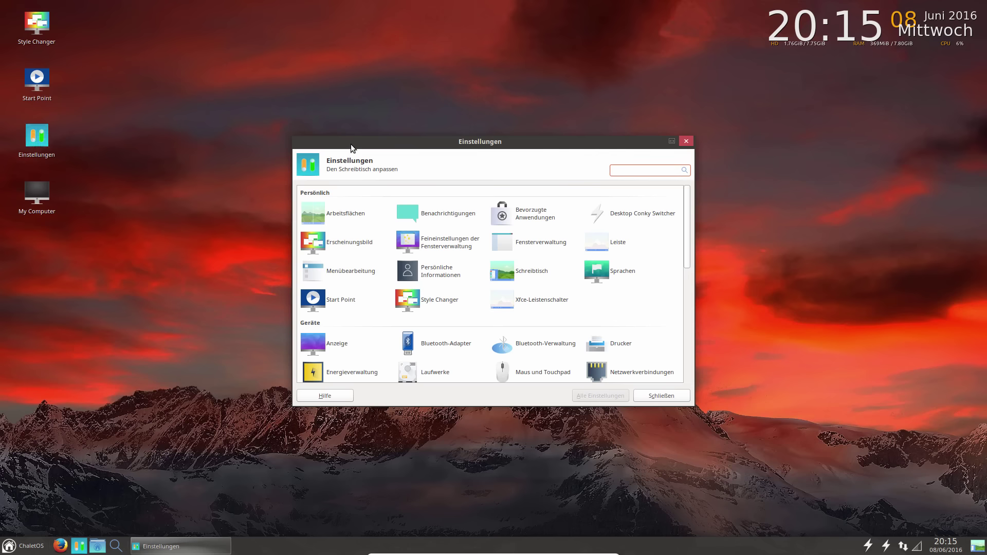
drag(351, 144, 293, 129)
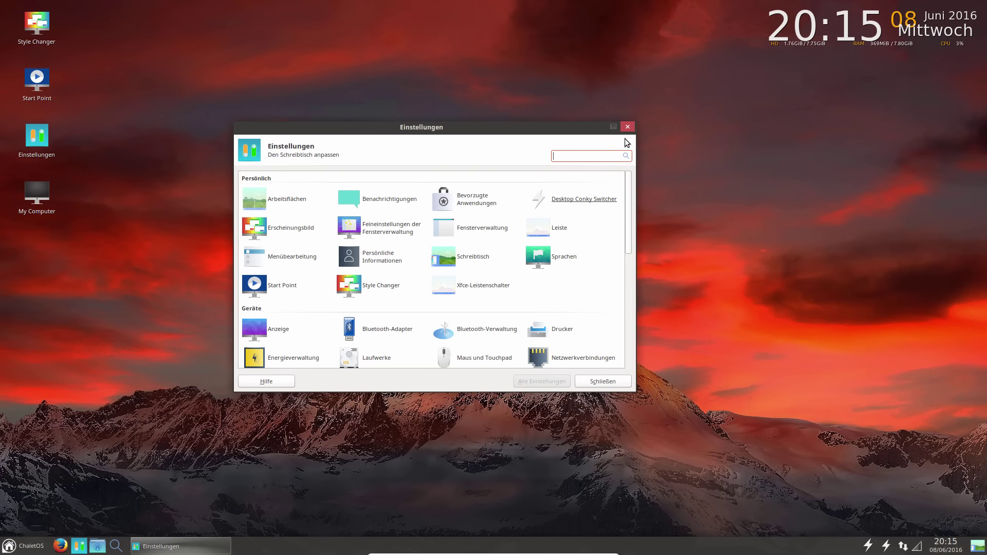
drag(610, 131, 588, 149)
drag(427, 150, 464, 170)
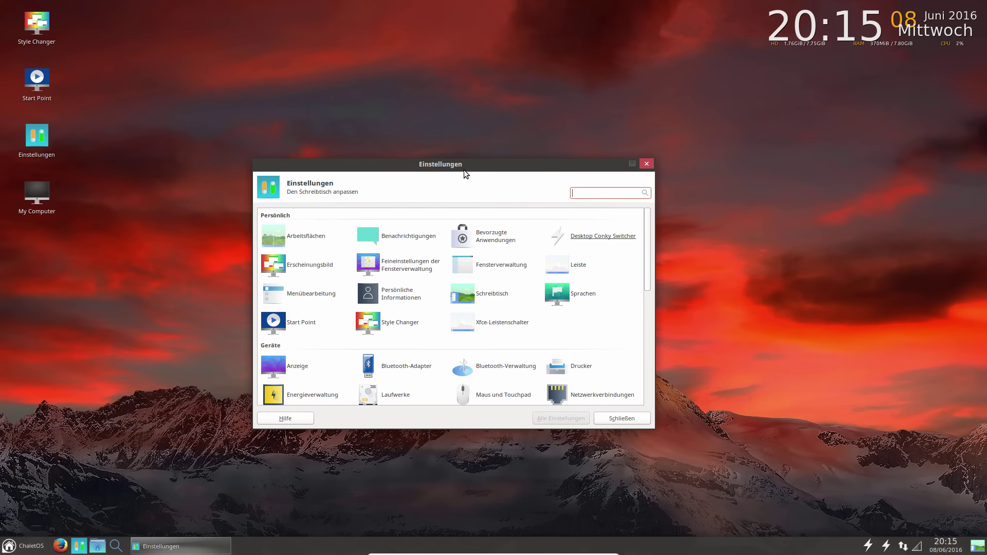
click(648, 163)
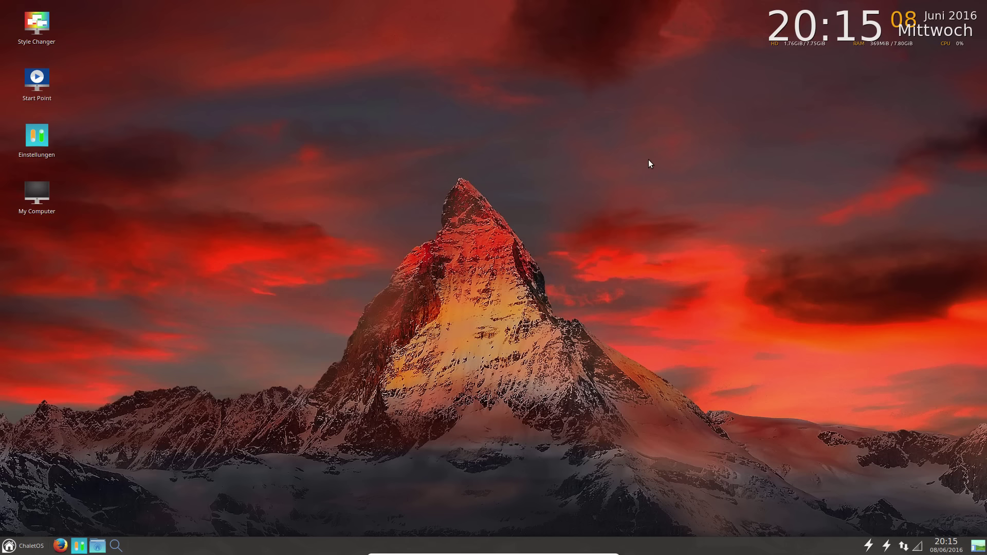
Examine the programs in the start menu's Büro, Einstellungen, Grafik, Internet, Multimedia and System categories.
click(24, 548)
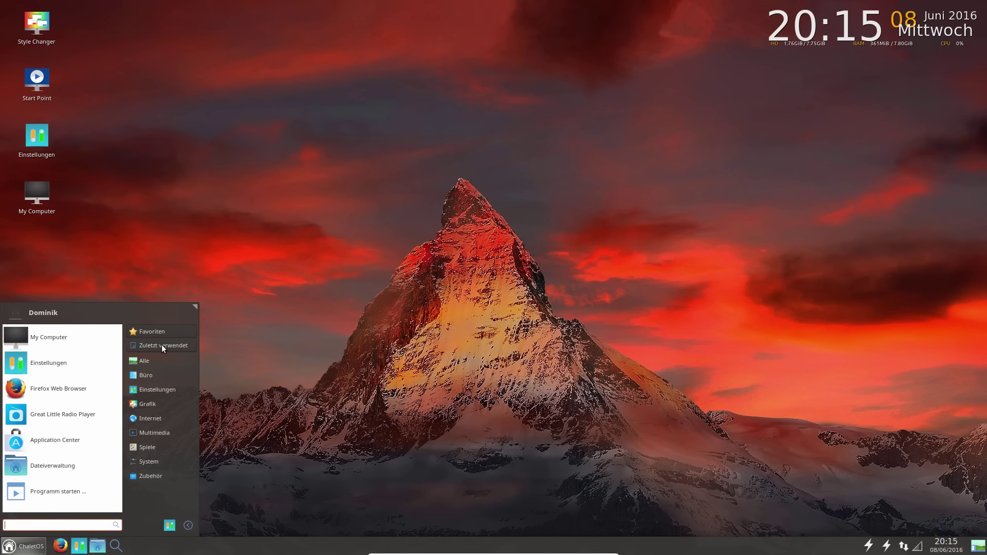
mouse_move(153, 377)
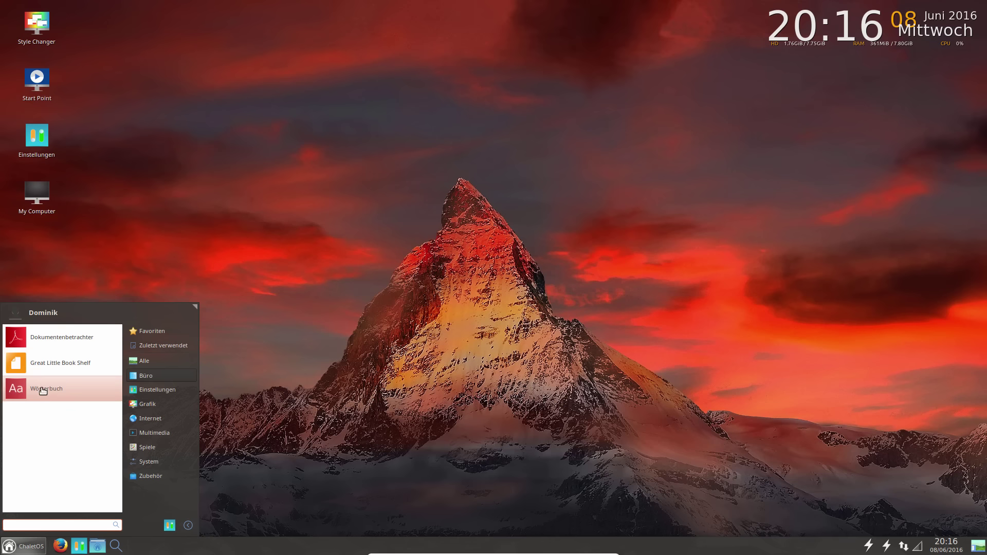
click(134, 392)
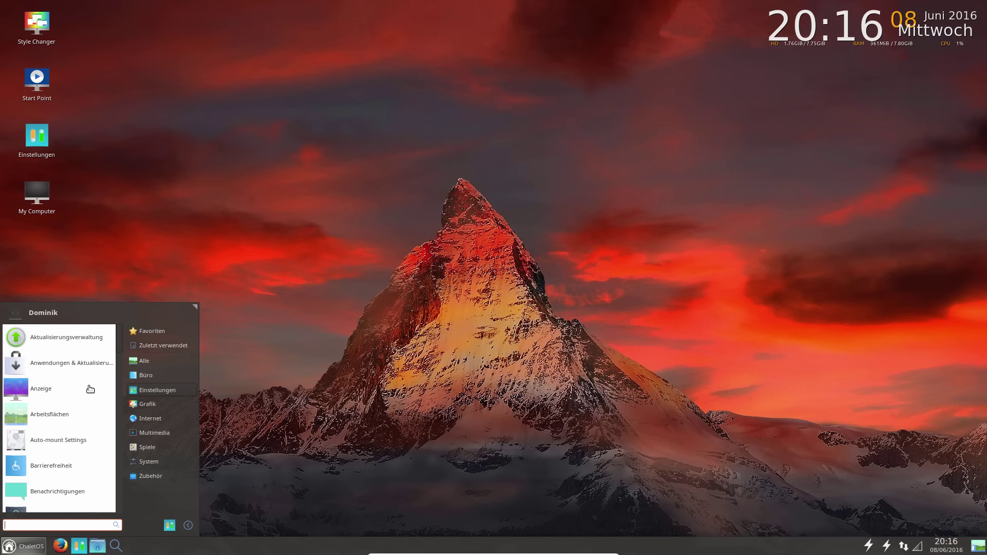
click(146, 404)
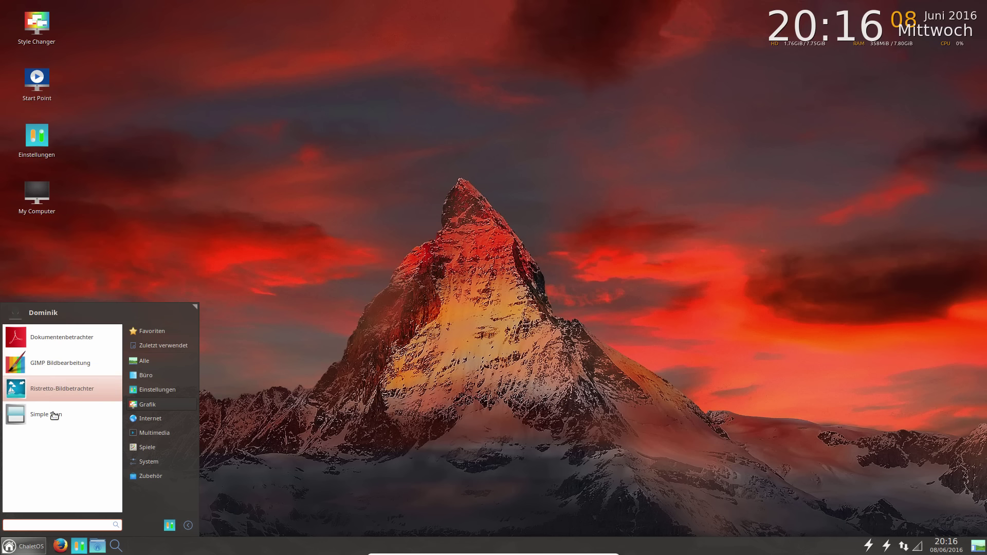
click(151, 416)
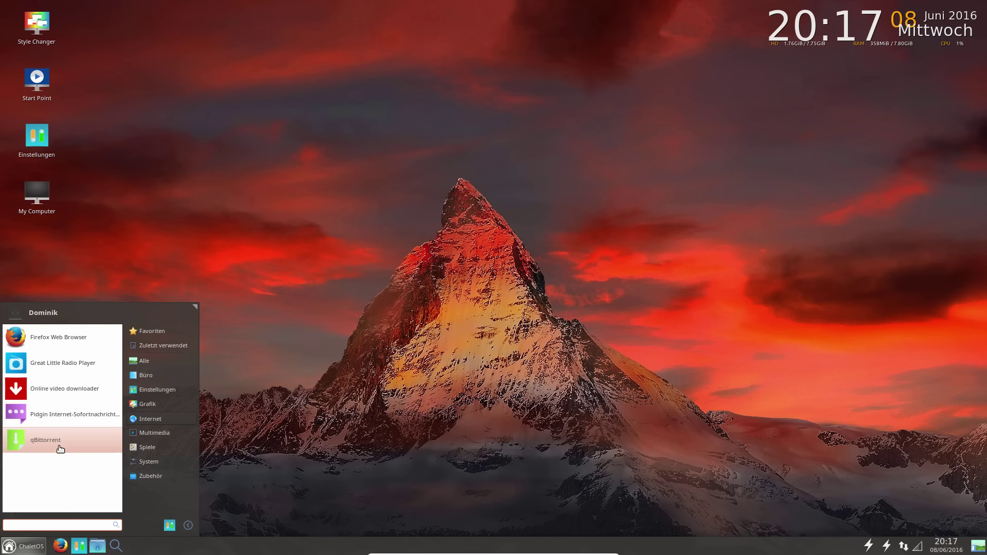
click(144, 434)
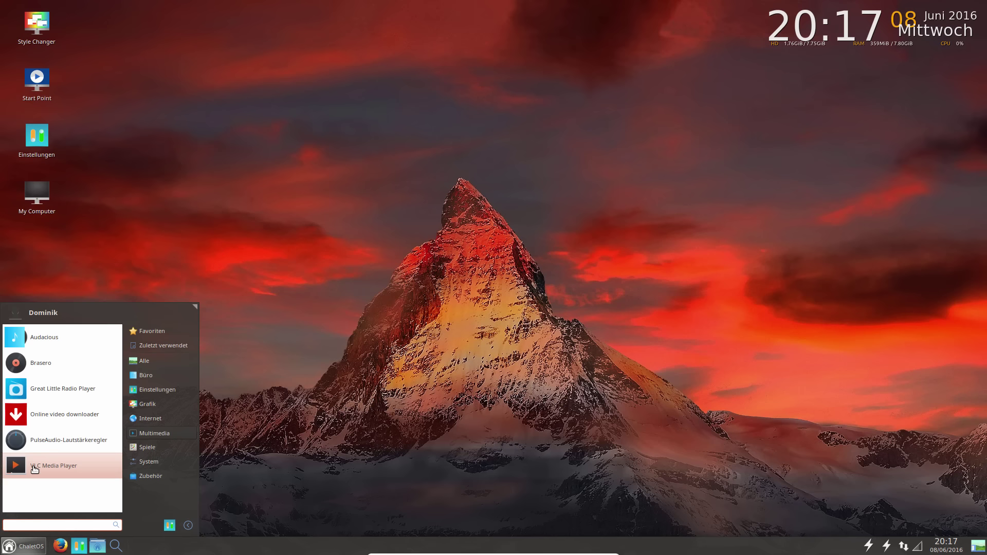
mouse_move(154, 449)
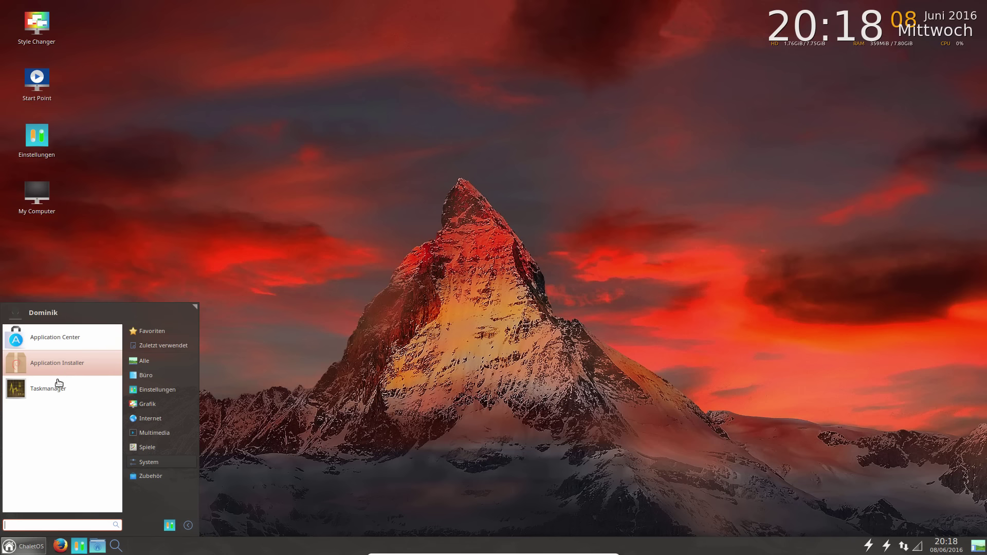
Open the Application Center, view its Büro category, return to all applications and close it.
click(60, 346)
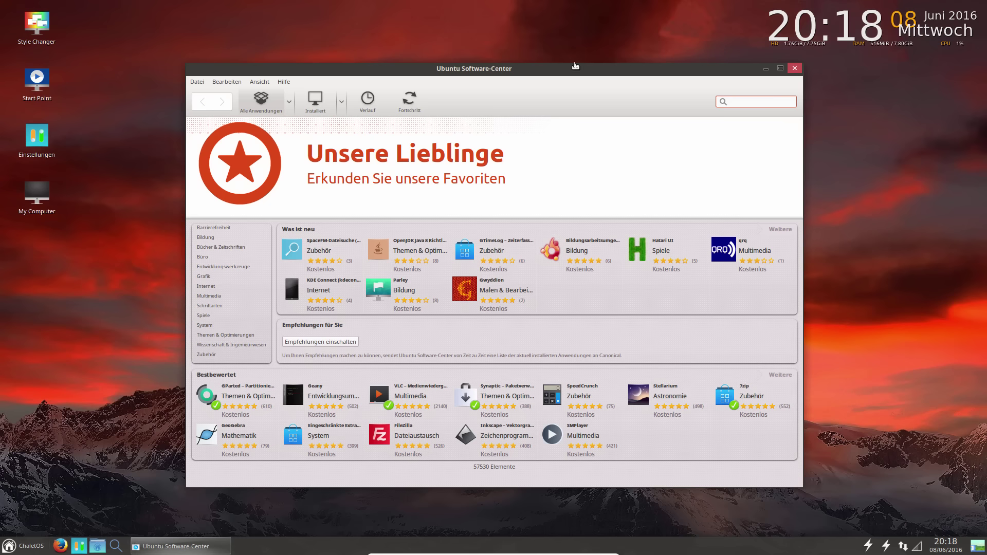
click(204, 257)
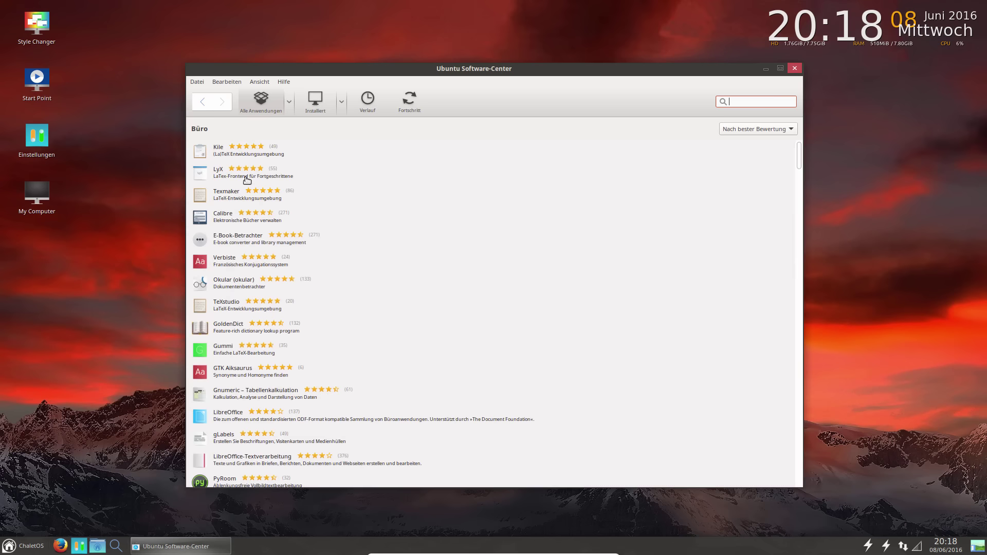
click(262, 94)
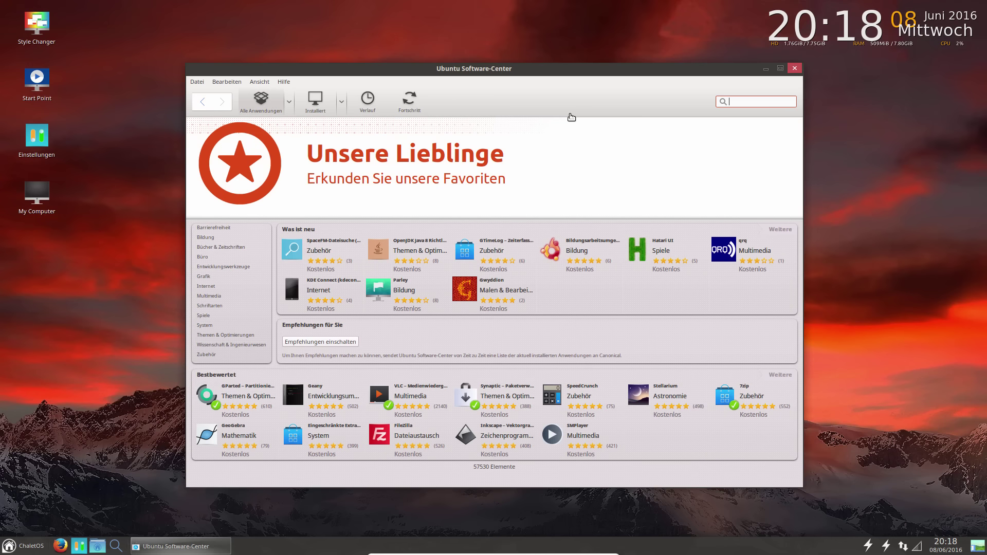
click(795, 68)
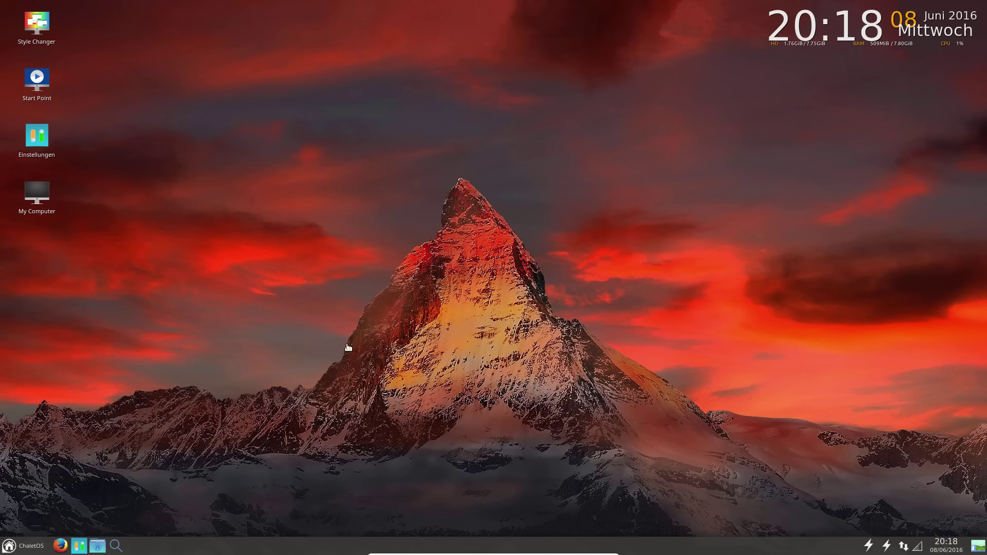
Examine the programs listed under Spiele, System and Zubehör in the start menu.
click(37, 546)
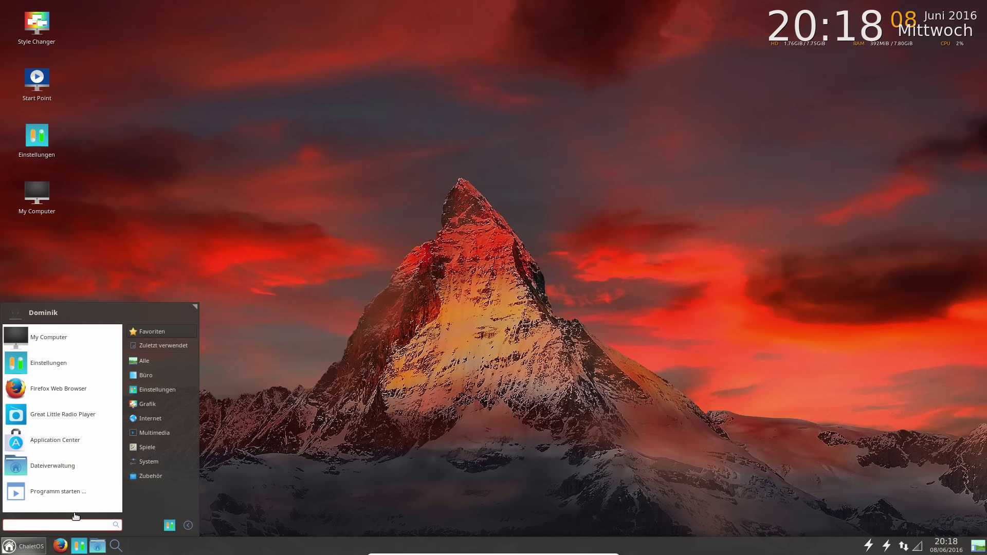
click(190, 436)
click(190, 447)
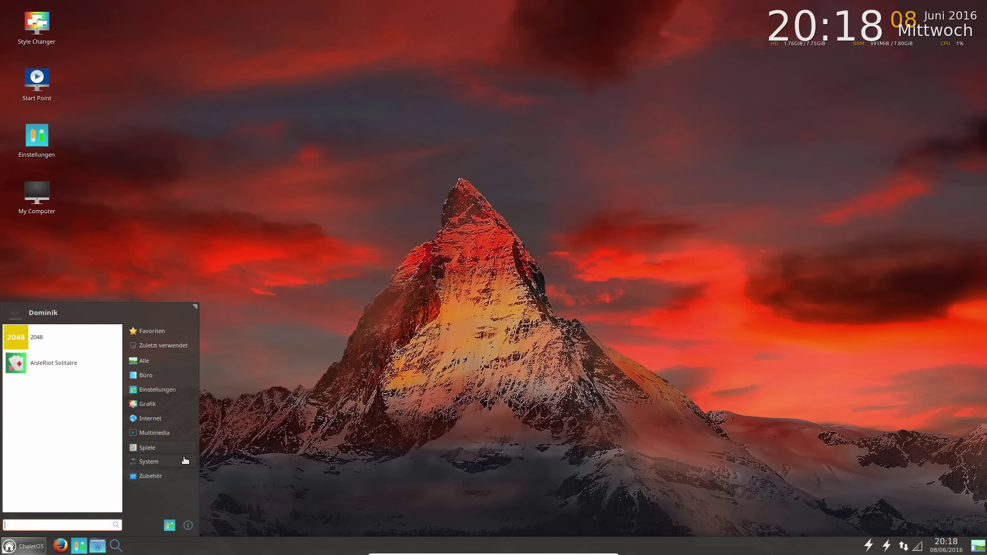
click(186, 460)
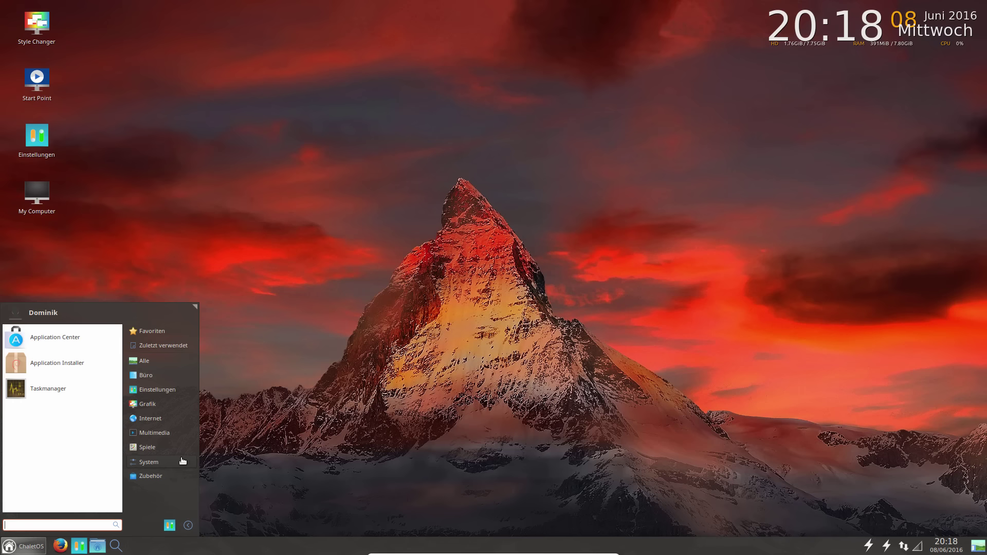
click(172, 474)
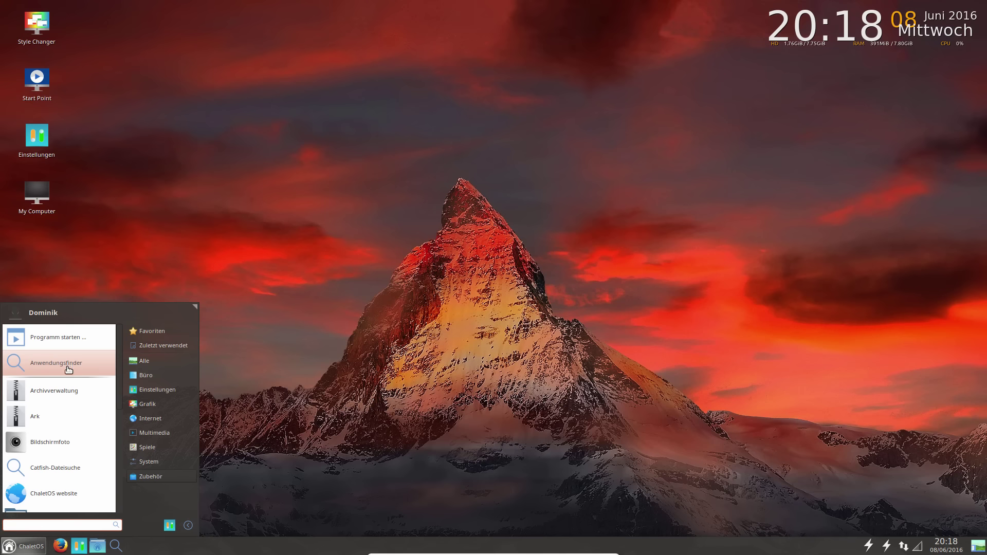
Look through the Zubehör programs, launch Double Commander to view it, and close it.
scroll(69, 369, down, 1)
scroll(68, 366, up, 1)
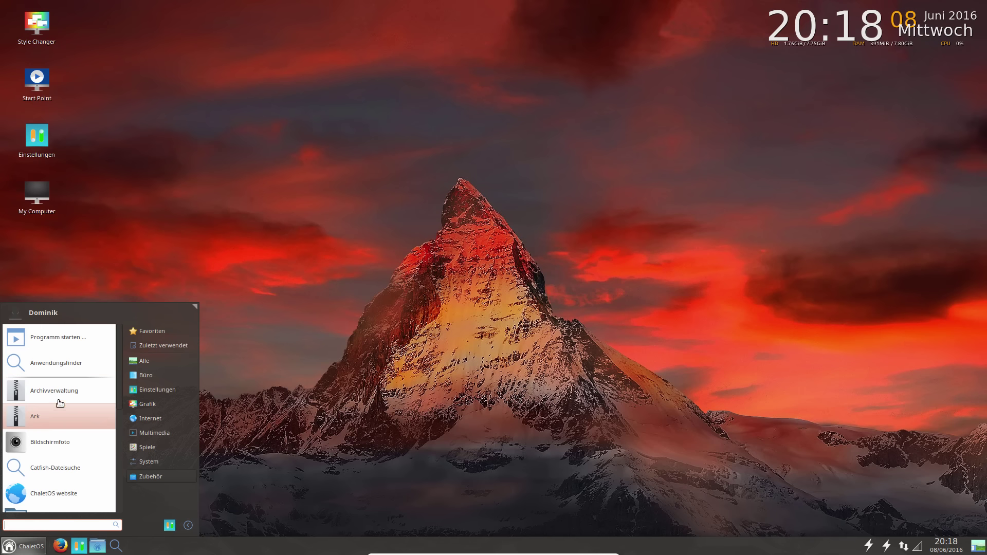
scroll(54, 415, down, 1)
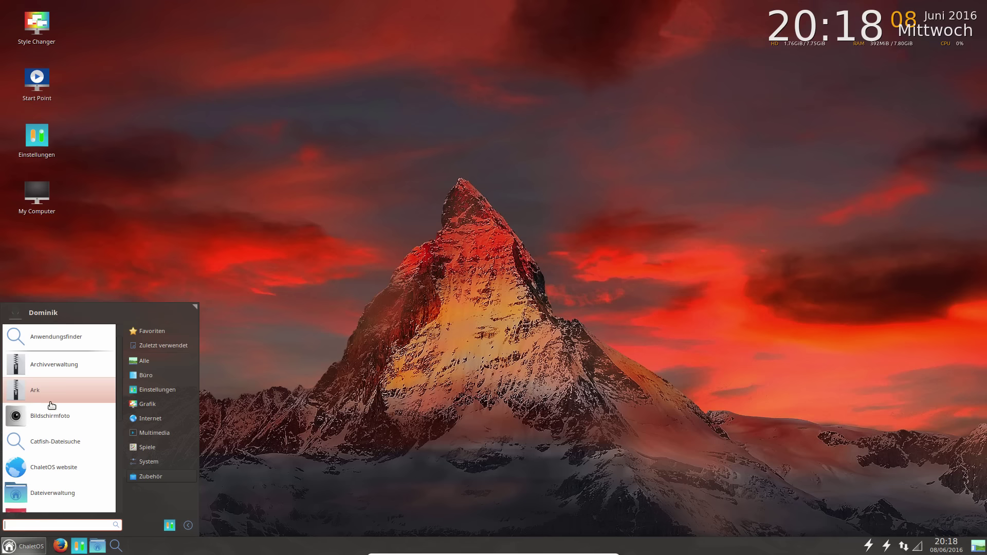
scroll(52, 405, down, 1)
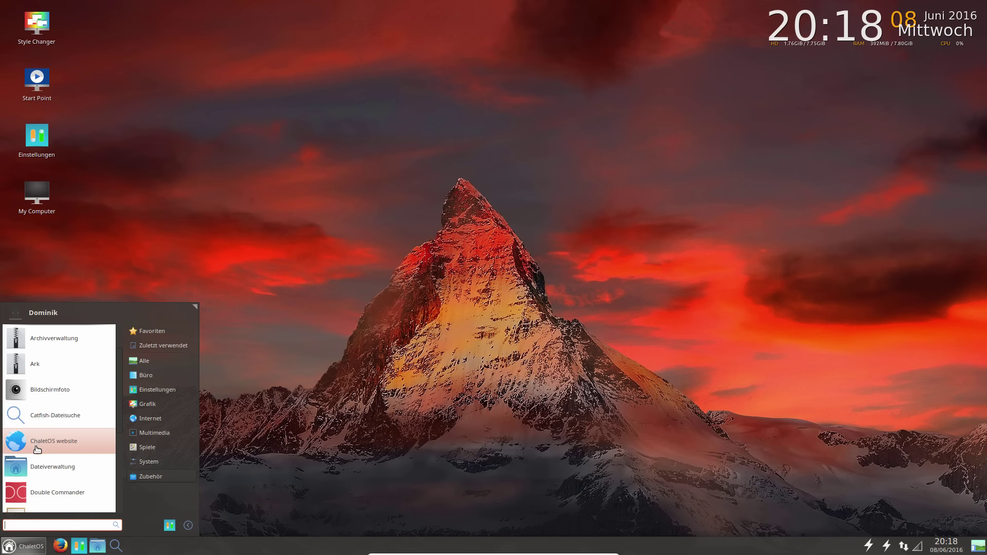
scroll(45, 476, down, 1)
click(46, 476)
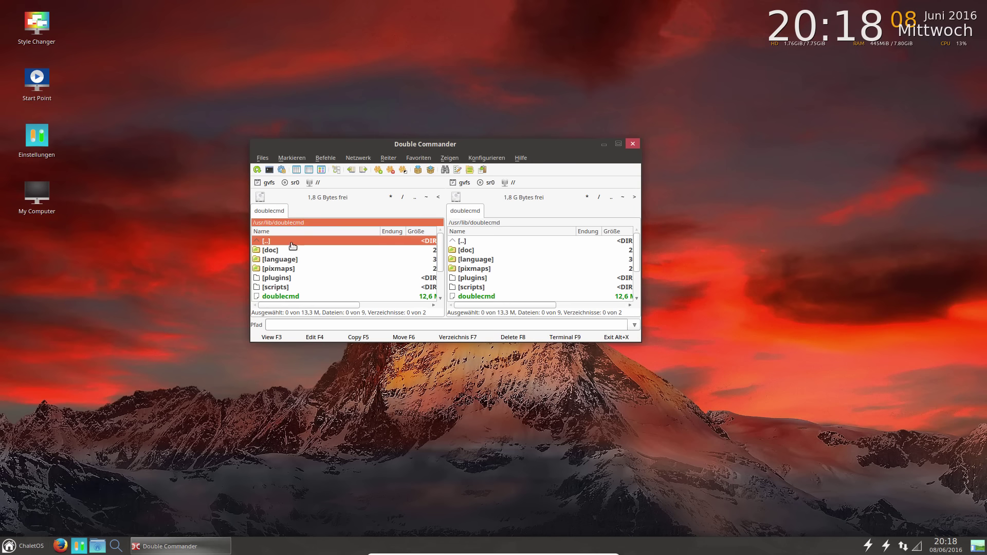
click(633, 146)
Launch My Computer from the Zubehör category to view the computer's drives, then close the file manager.
key(super)
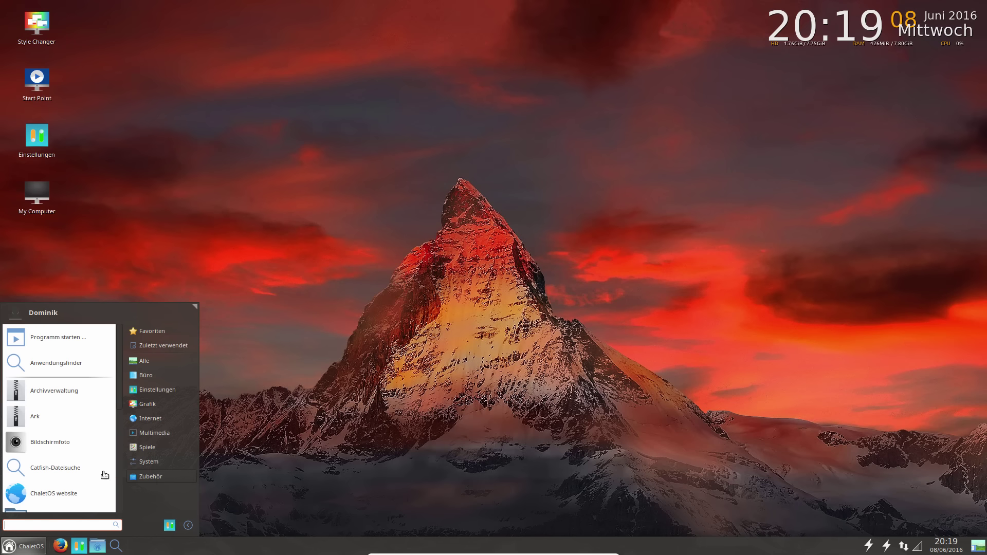
scroll(88, 468, down, 2)
scroll(87, 468, down, 3)
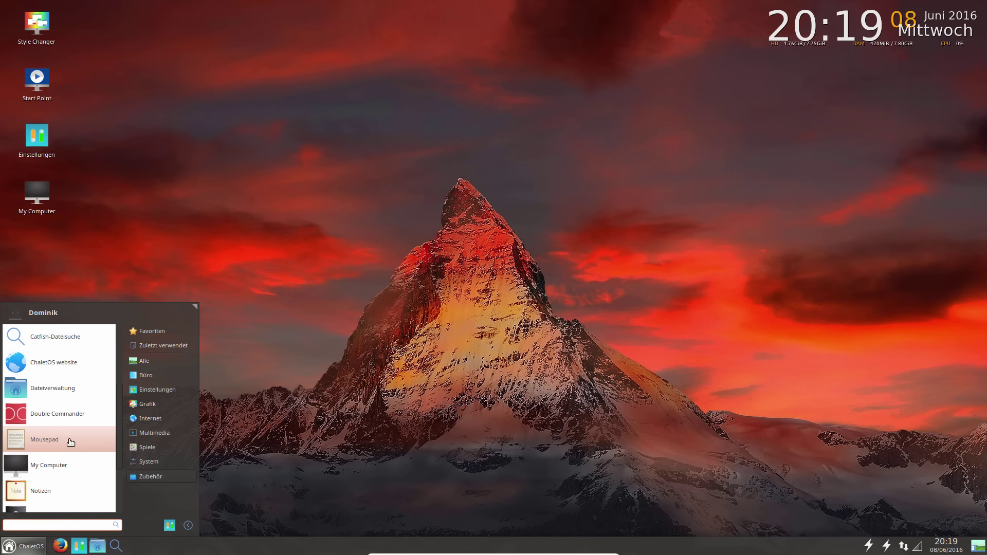
click(60, 464)
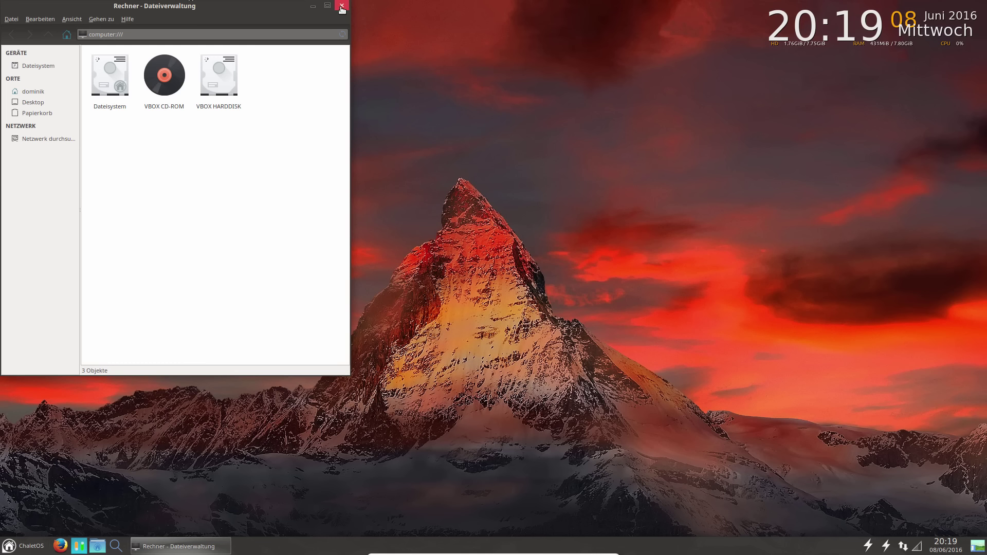
click(341, 7)
Examine the remaining Zubehör programs in the start menu, through to Terminal and Zeichentabelle.
click(37, 552)
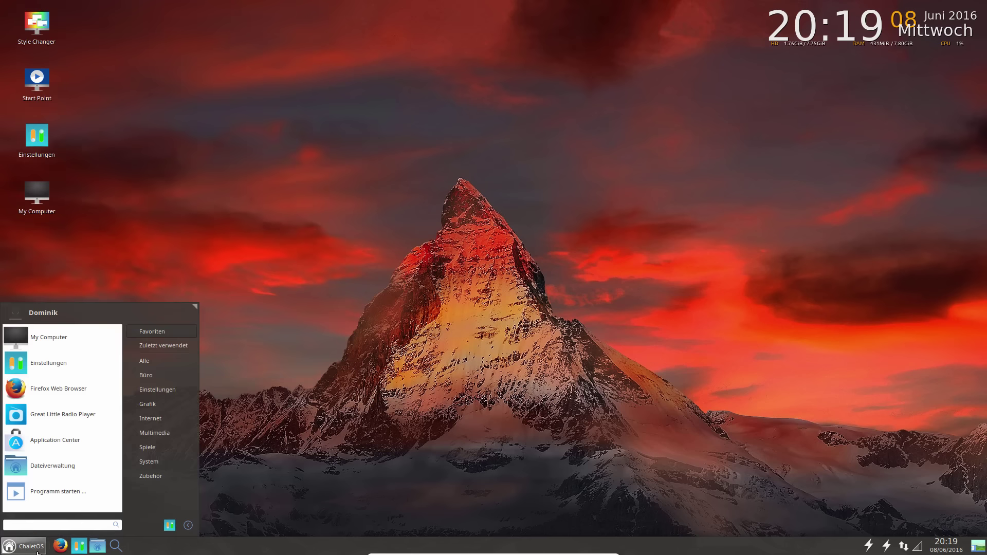
click(151, 477)
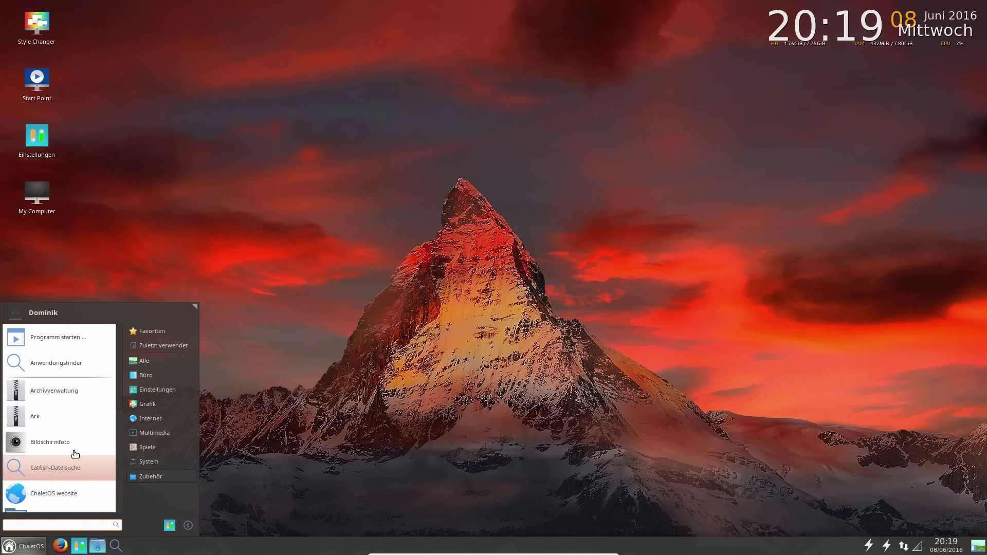
scroll(67, 453, down, 5)
scroll(67, 453, down, 1)
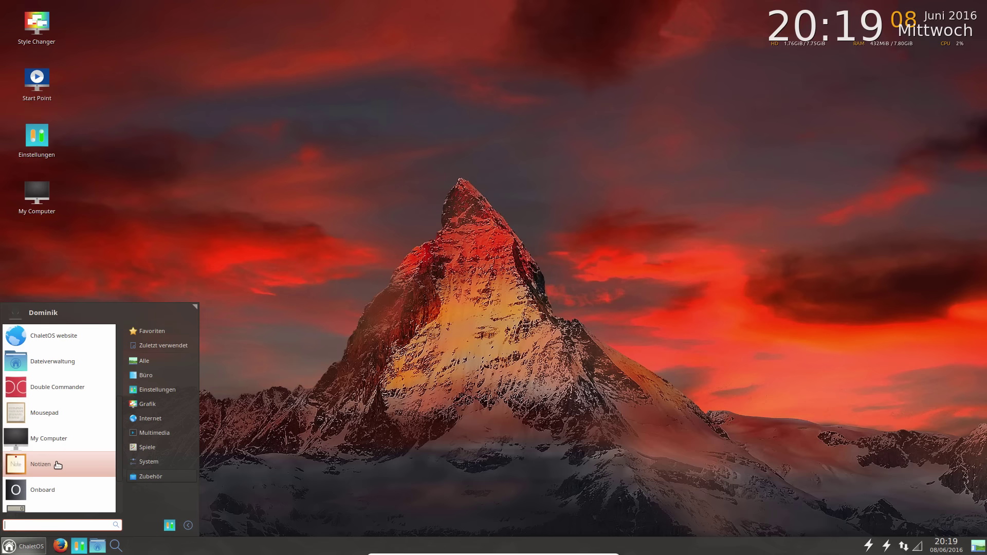
scroll(51, 491, down, 2)
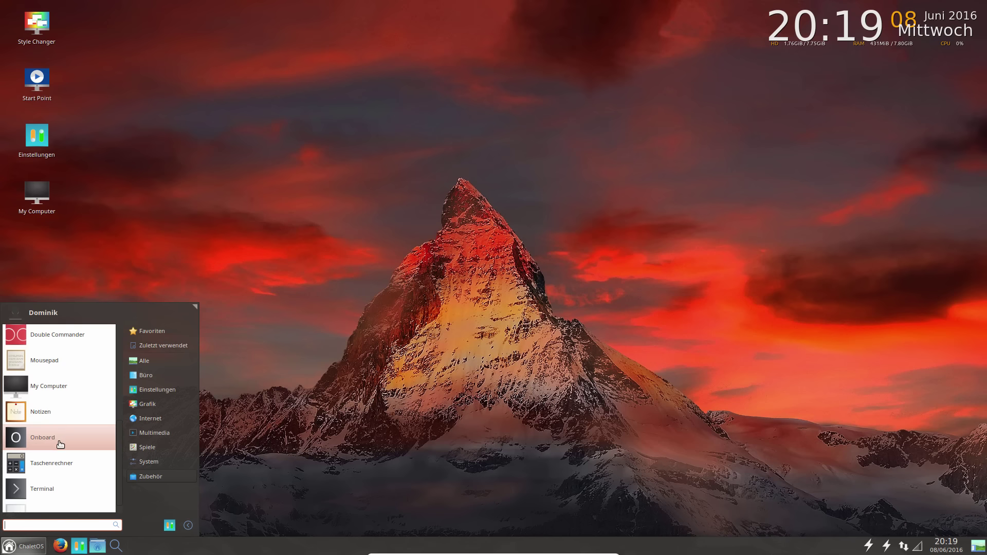
scroll(58, 469, down, 1)
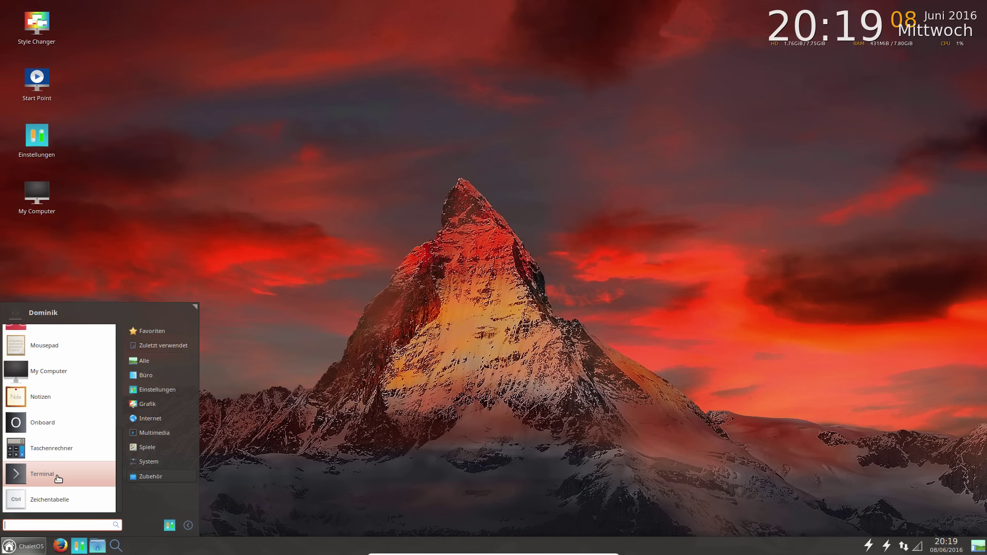
Dismiss the start menu, open My Computer from the desktop to view the drives, and close the file manager.
click(221, 242)
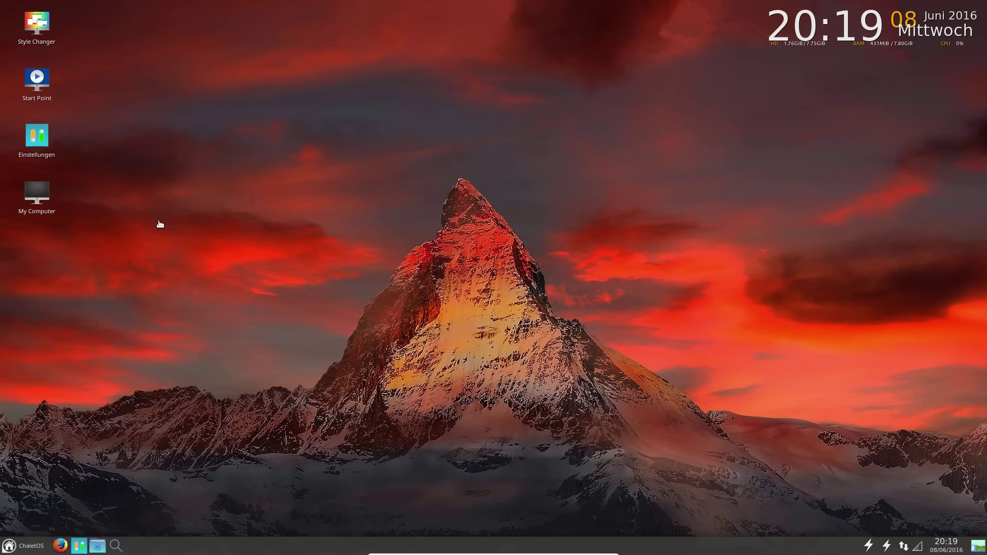
double_click(33, 204)
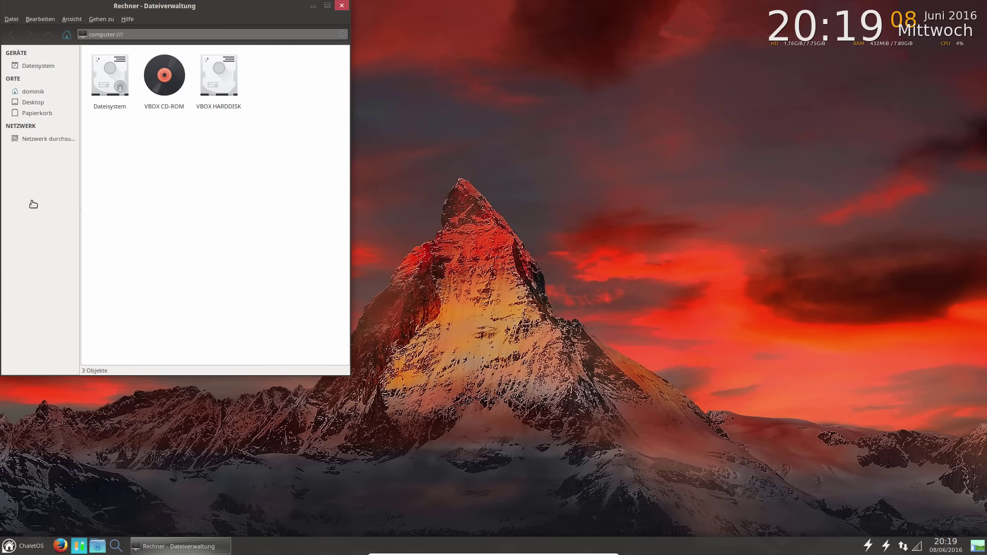
click(342, 6)
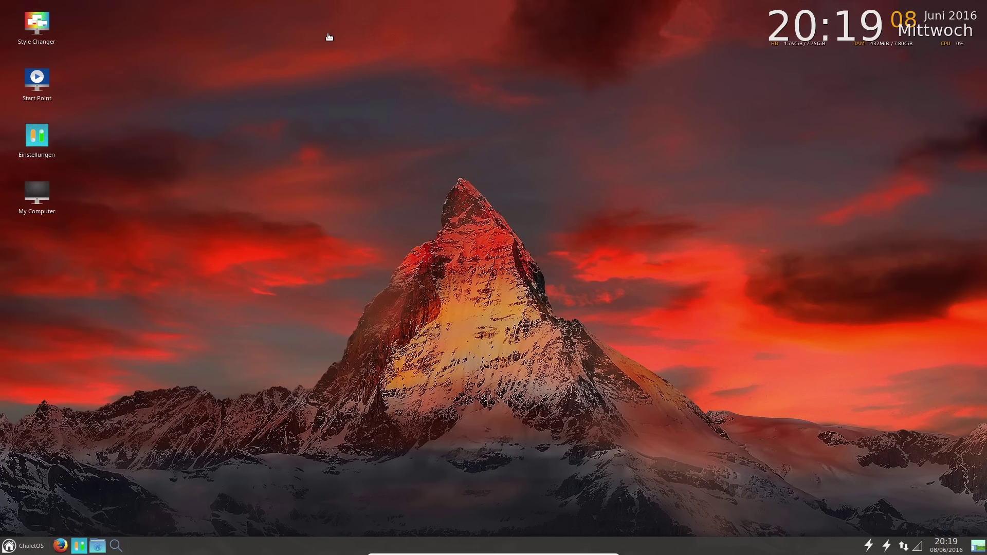
Launch Style Changer from the desktop and apply the Beige Modern style, checking the start menu.
double_click(43, 41)
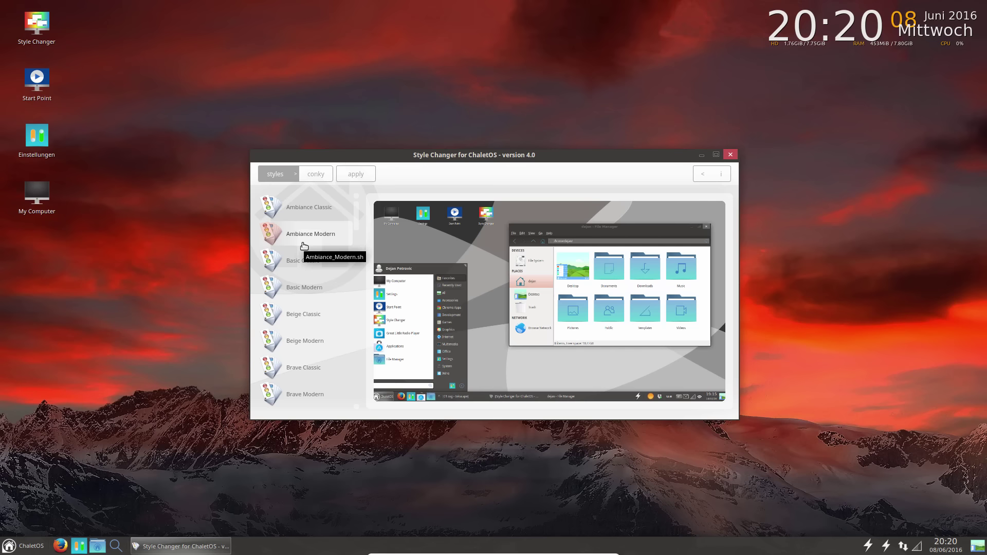
click(312, 342)
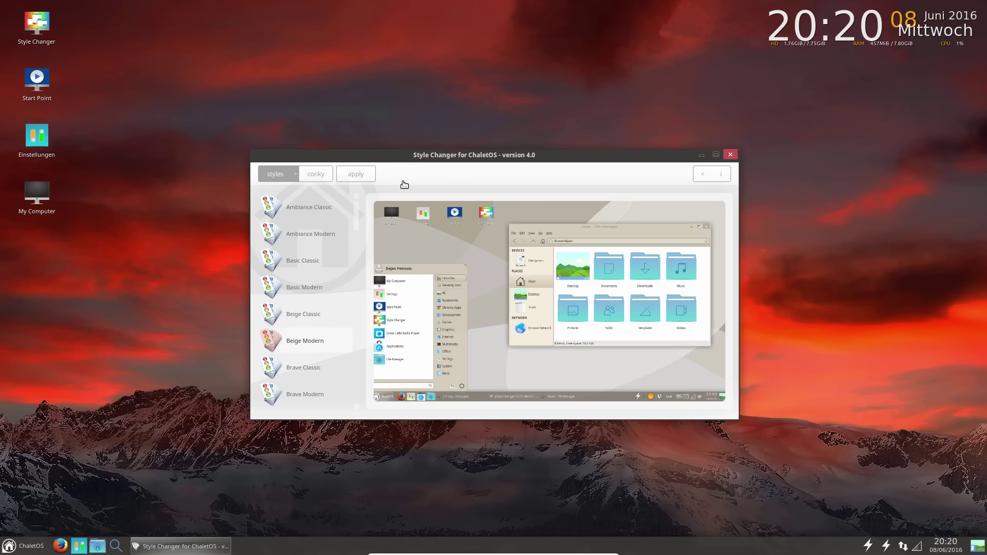
click(364, 178)
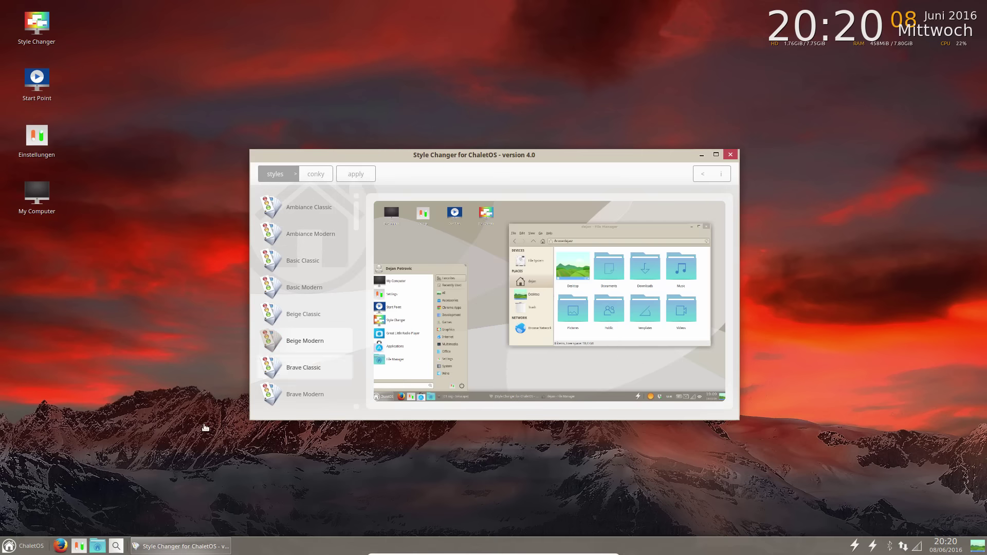
click(23, 547)
click(290, 368)
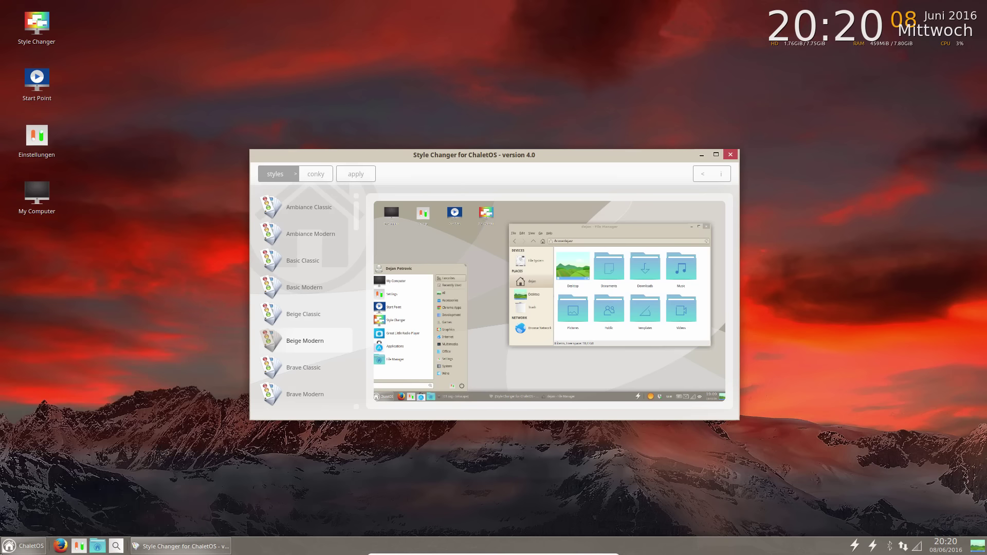
Preview the Brave Classic and Brave Modern styles, and apply Basic Modern, checking the start menu in it.
click(291, 370)
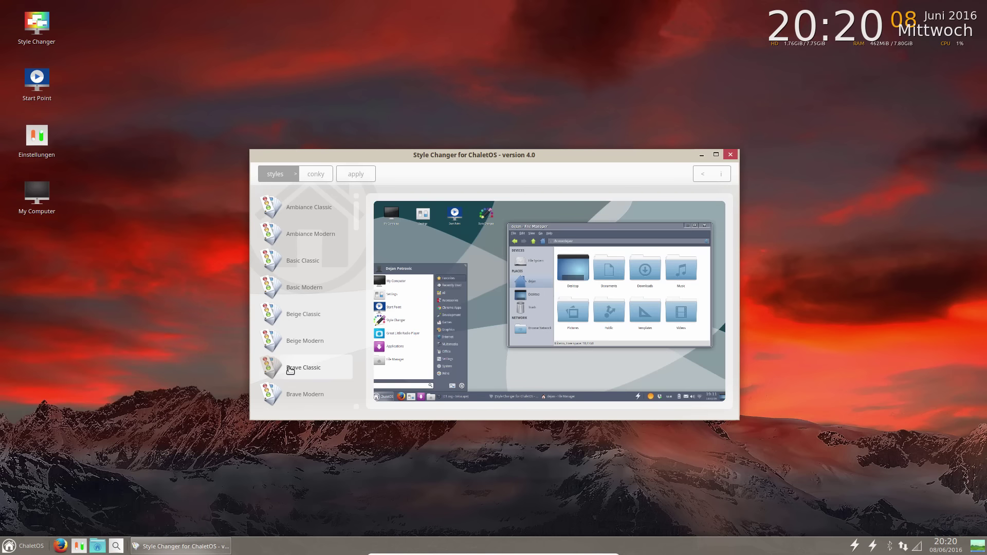
click(303, 392)
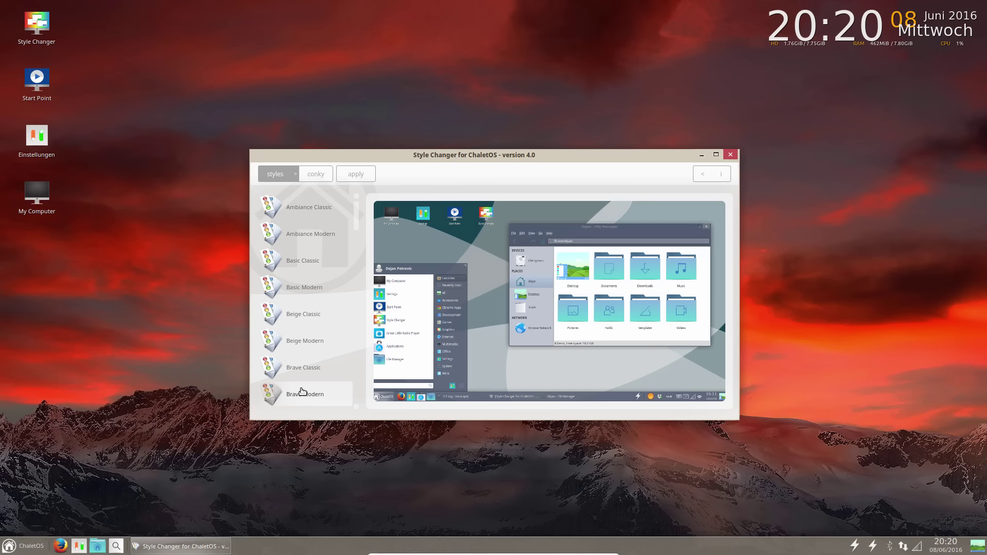
click(304, 288)
click(359, 178)
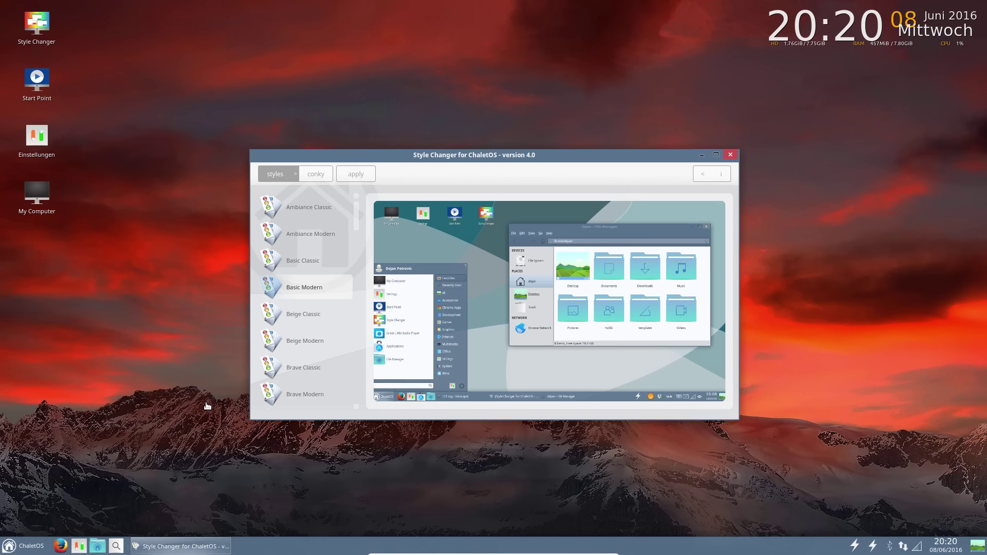
click(17, 553)
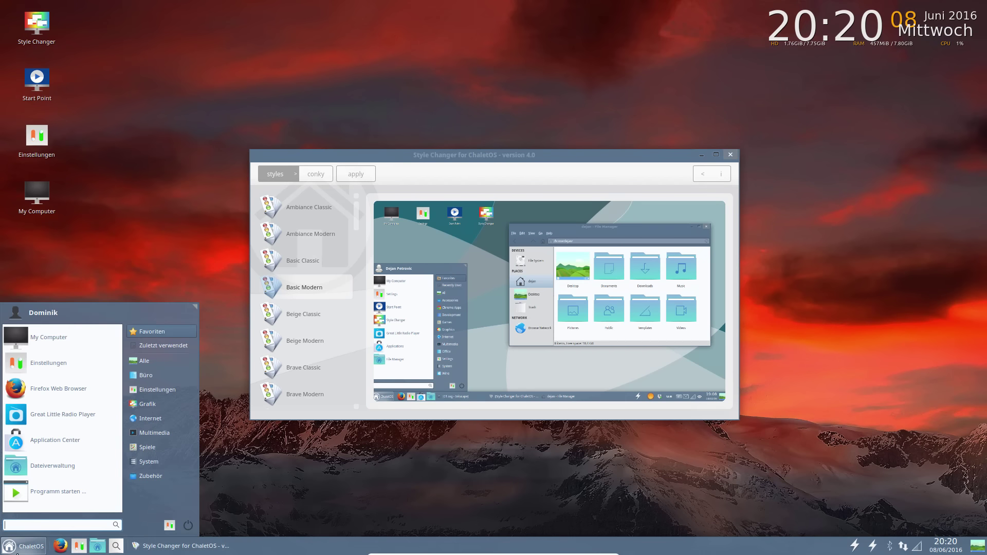
click(17, 553)
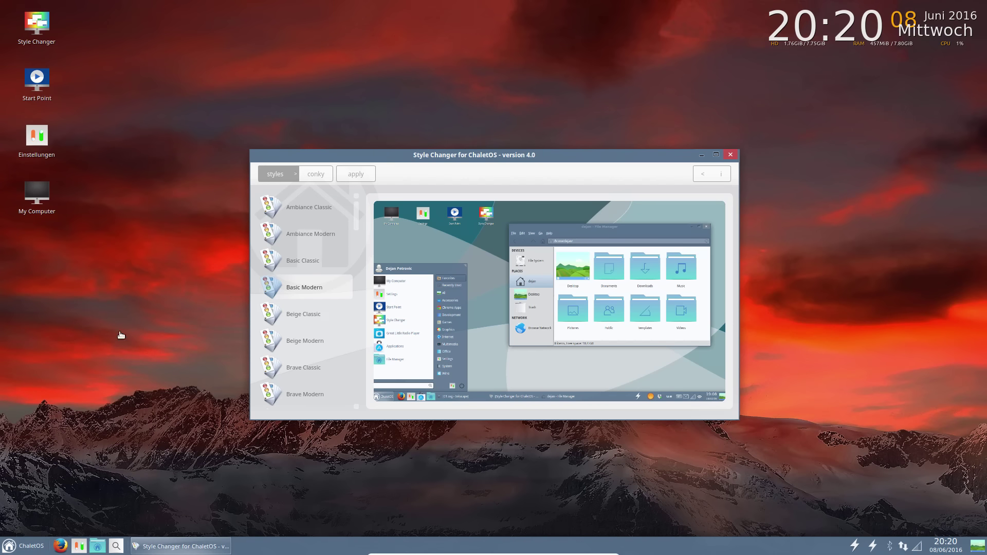
click(148, 250)
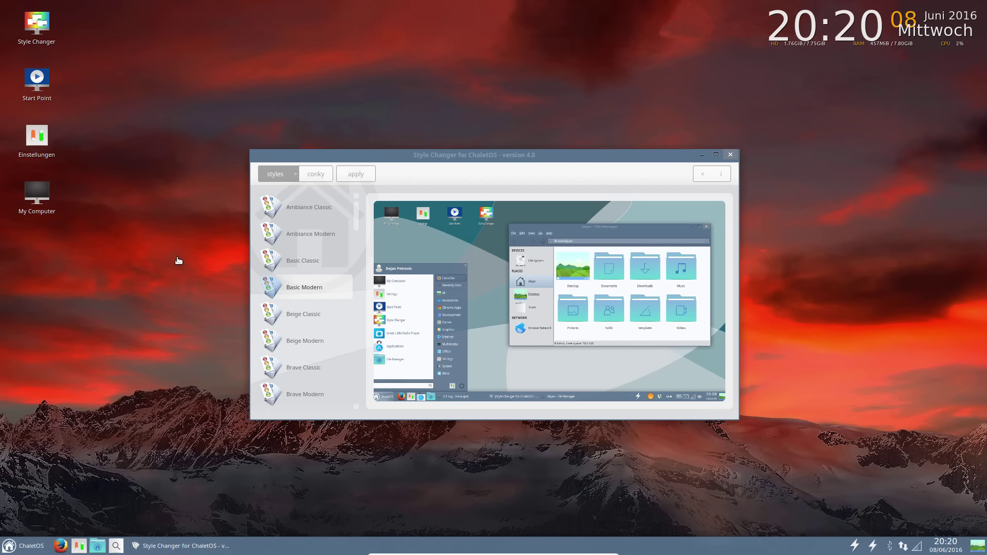
Apply the Ambiance Classic style and try its window frame by moving, maximizing and restoring the Style Changer window.
click(296, 209)
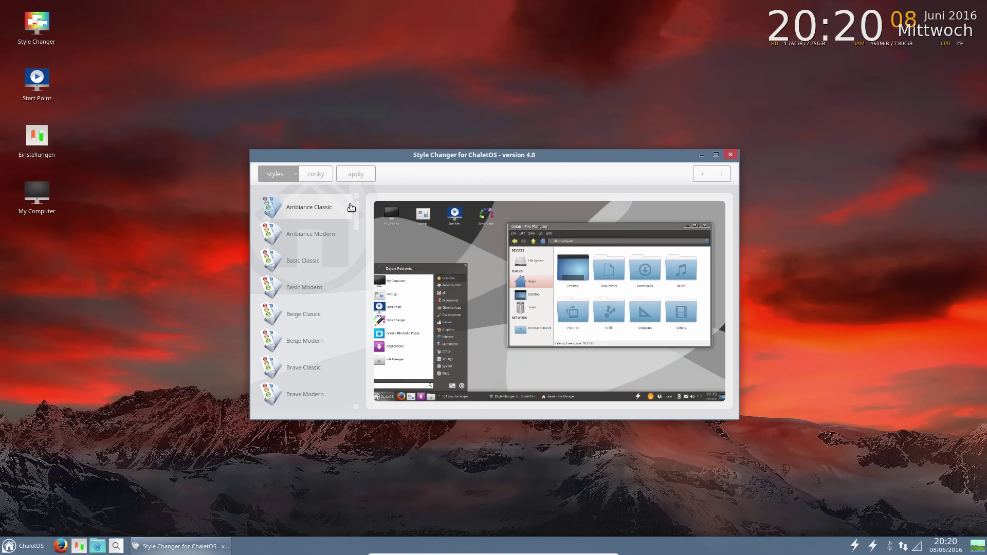
click(370, 176)
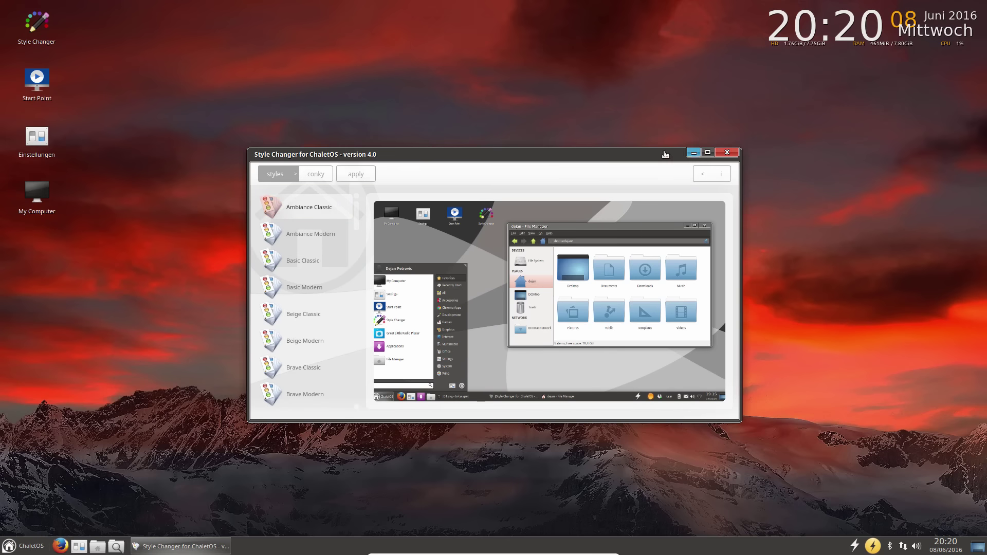
drag(670, 154, 598, 155)
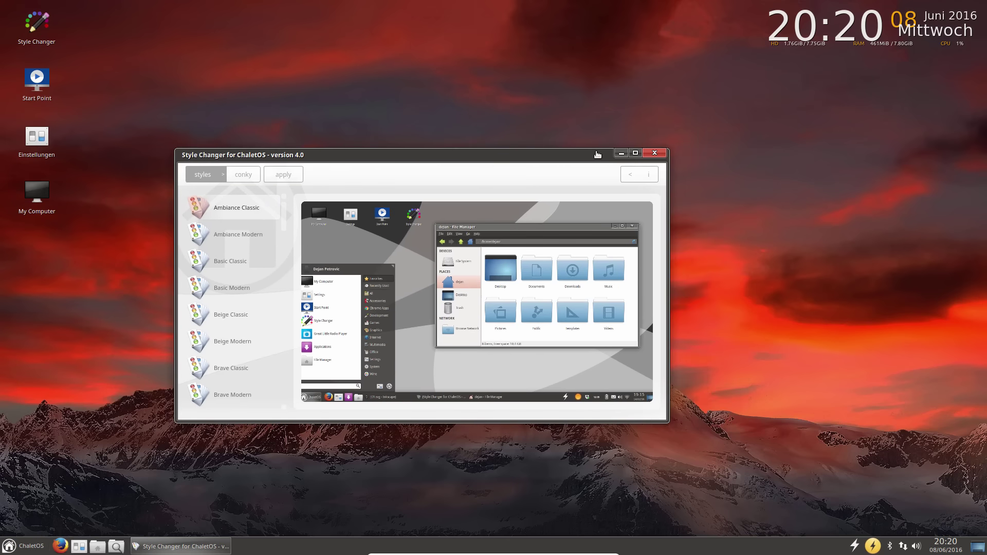
click(636, 153)
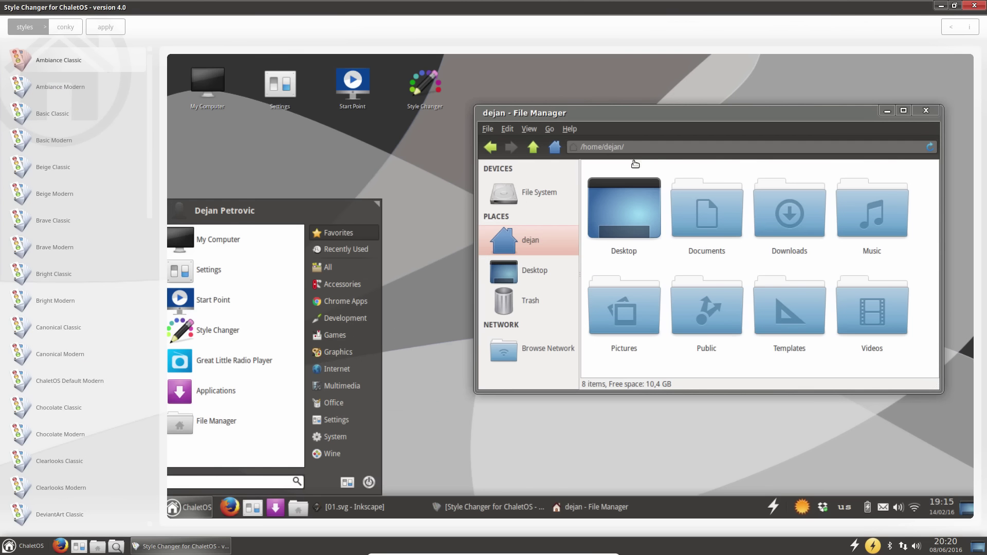
double_click(596, 12)
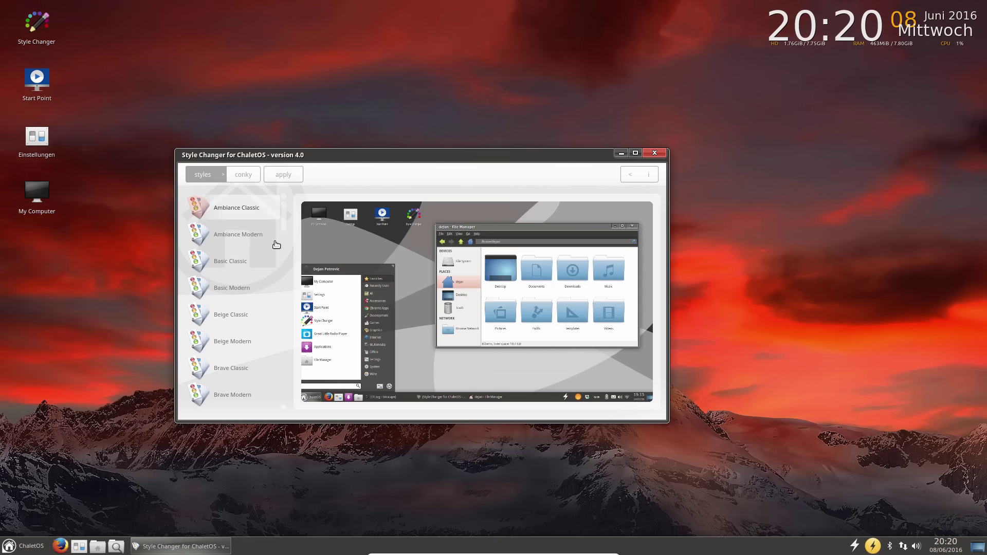
Apply the Ambiance Modern style to the desktop.
click(260, 231)
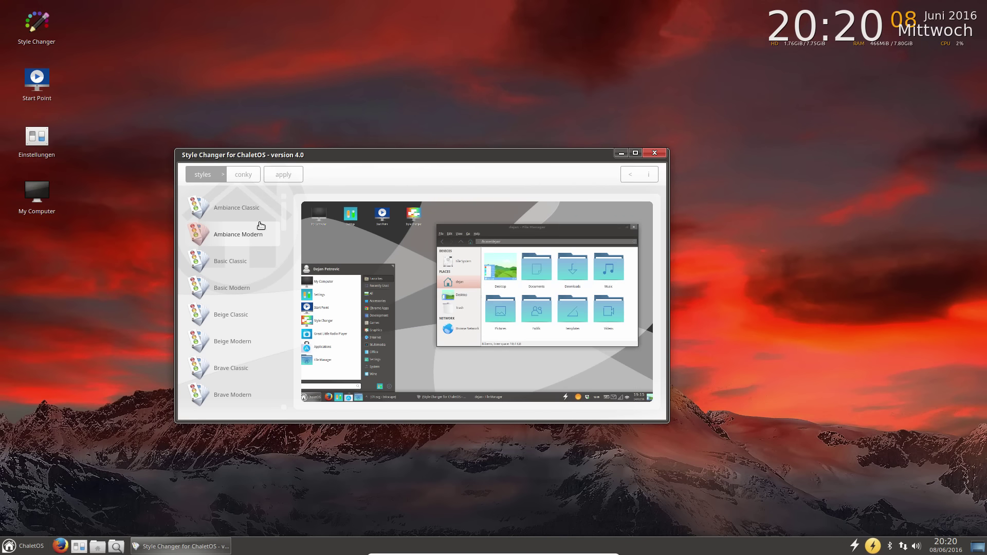
click(283, 173)
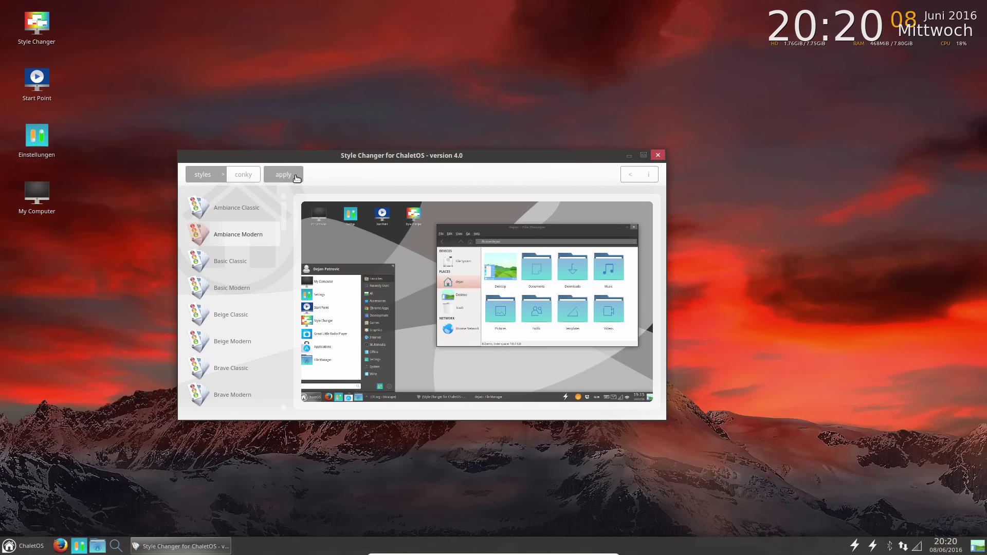
Switch Style Changer to the conky widgets and apply 4 Core Rings - Green followed by 4 Core Rings - Blue.
click(245, 177)
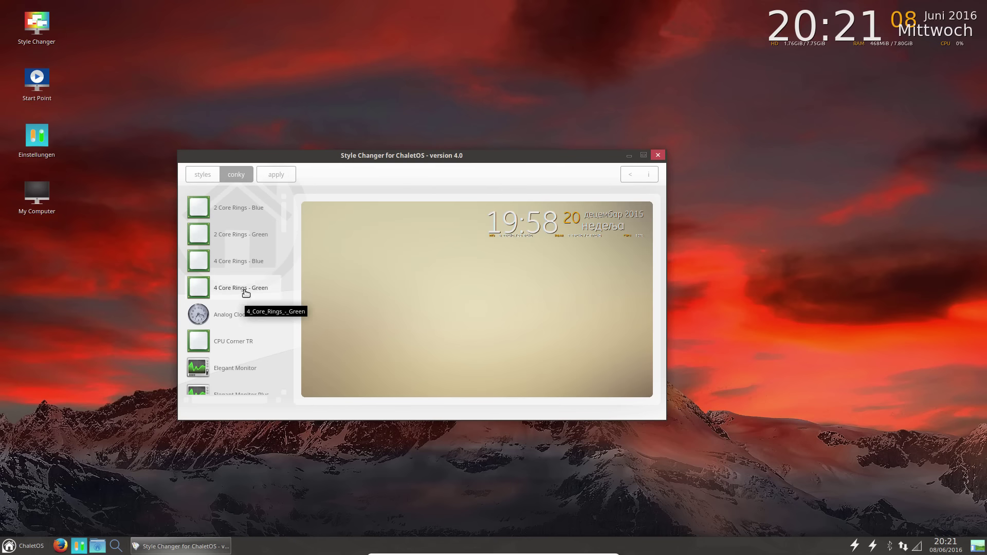
click(245, 292)
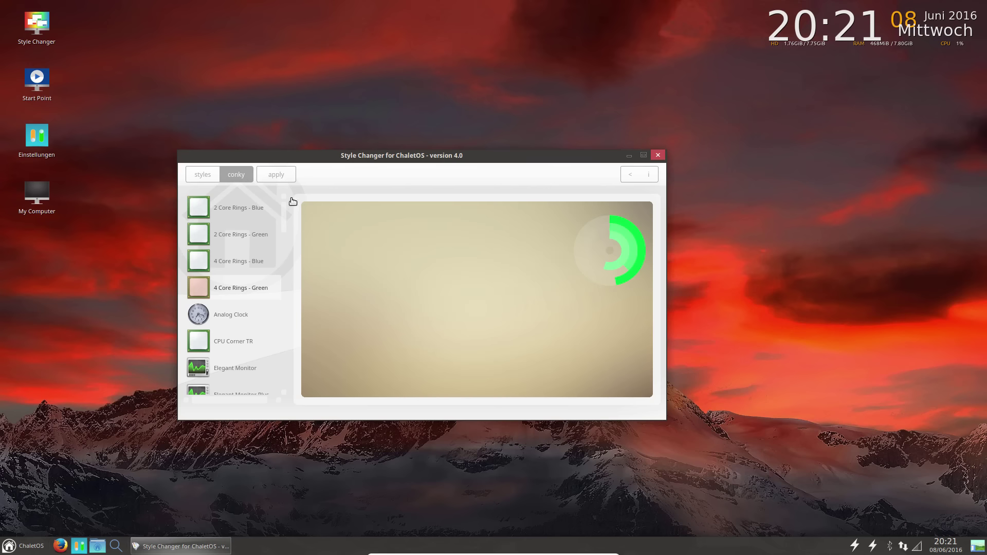
click(289, 178)
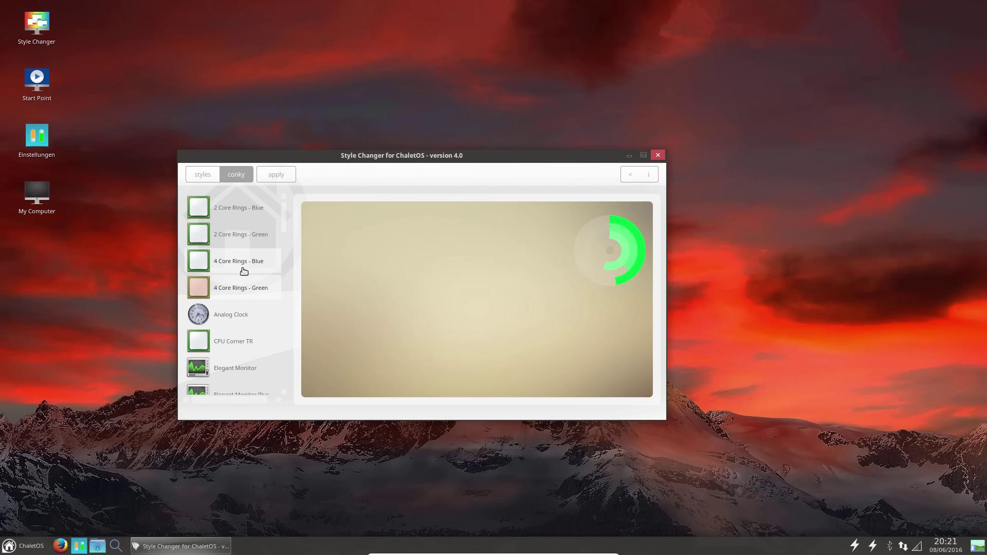
mouse_move(357, 156)
mouse_down()
mouse_move(538, 120)
mouse_move(698, 2)
mouse_move(435, 149)
mouse_move(345, 171)
mouse_up()
click(208, 264)
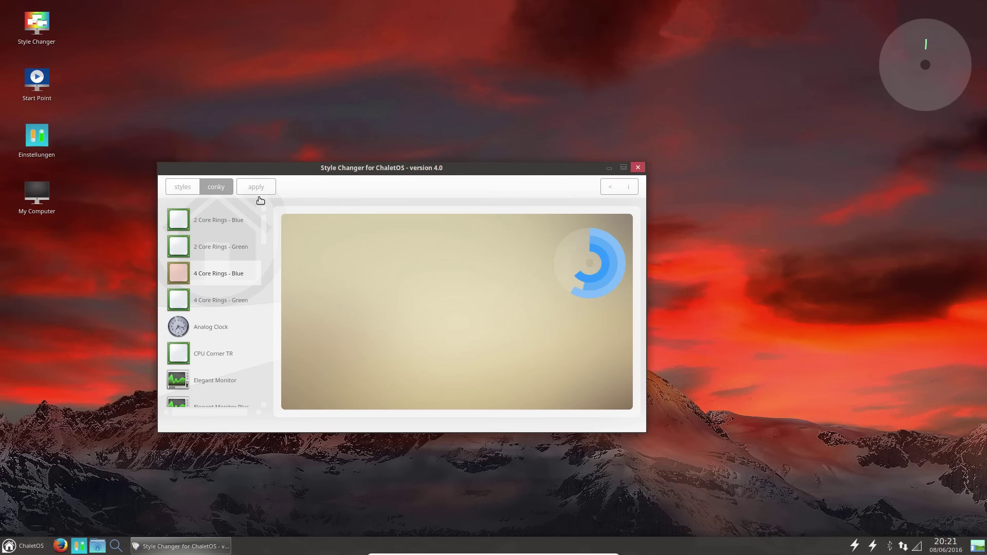
click(245, 189)
Apply the Modern Clock - Blue conky, followed by Modern Clock - Semi-Transparent Glossy-Red.
scroll(215, 324, down, 5)
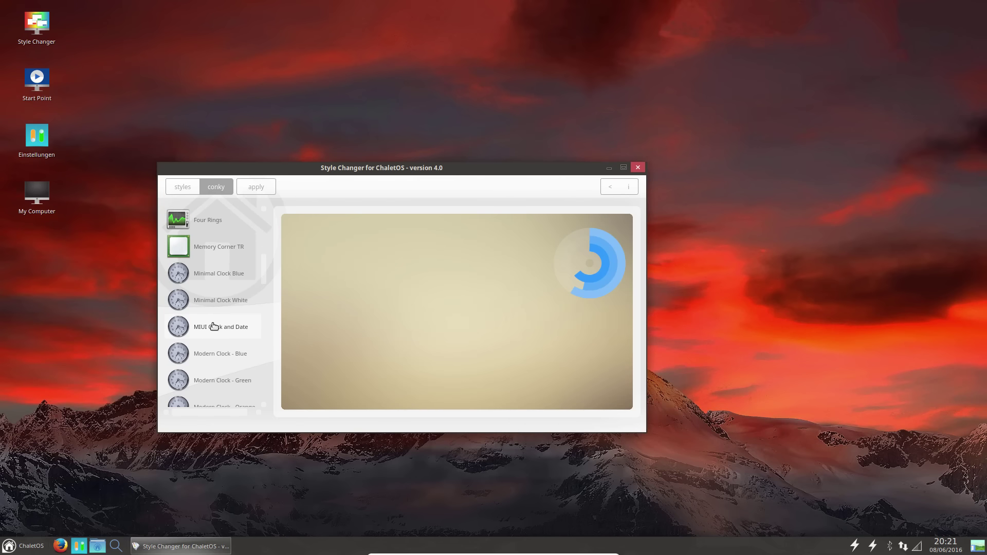
click(216, 345)
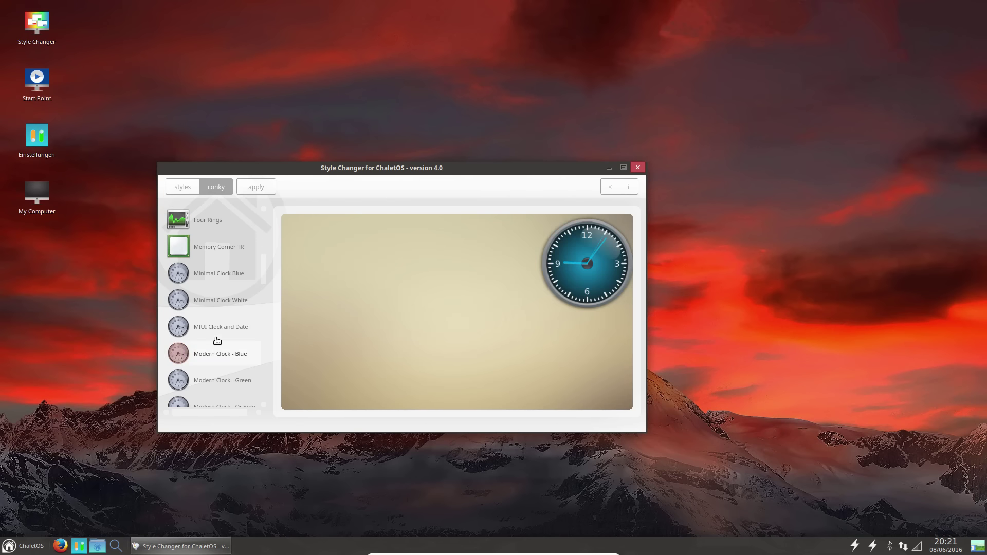
click(256, 186)
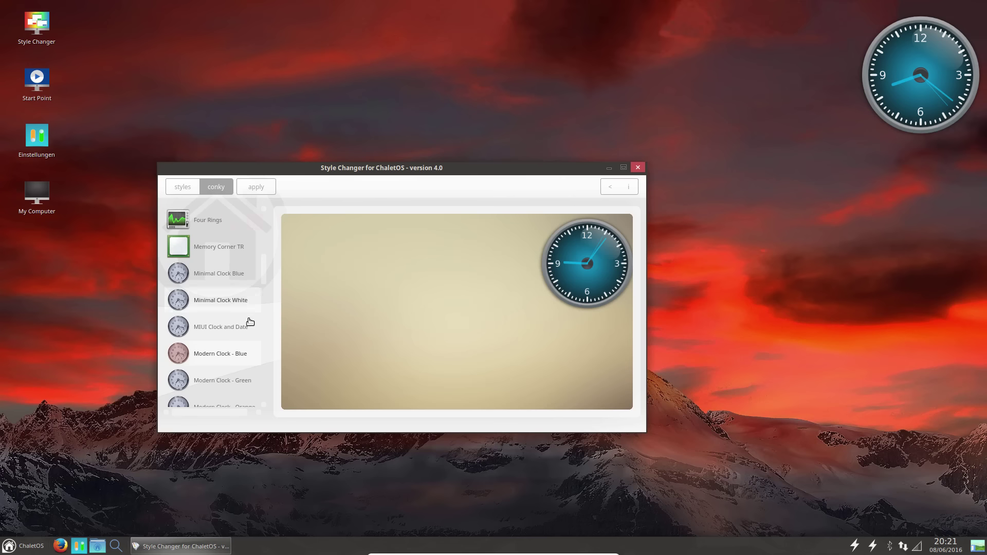
scroll(244, 334, down, 3)
click(245, 353)
click(257, 186)
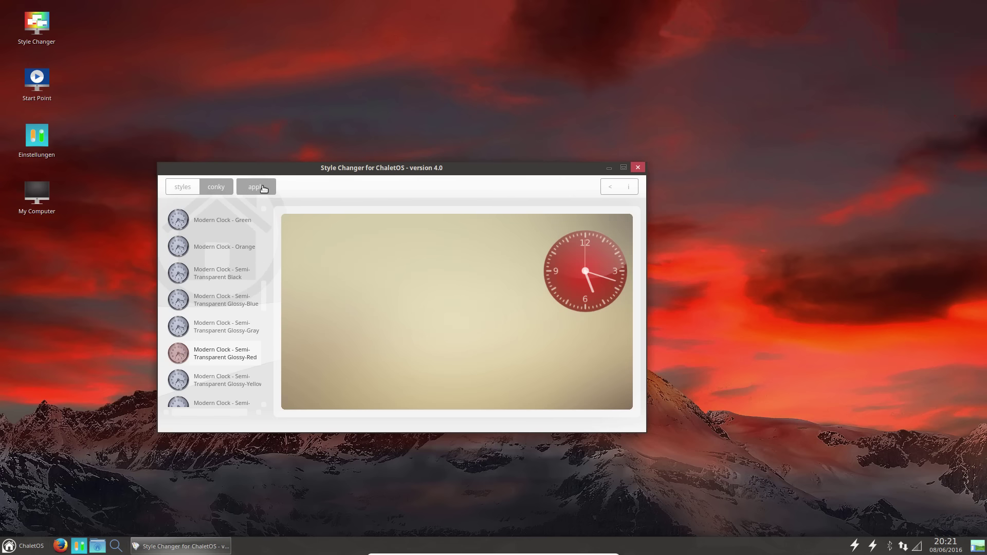
Apply the System Info Black 1 (simple) conky to the desktop.
scroll(246, 273, down, 3)
click(249, 360)
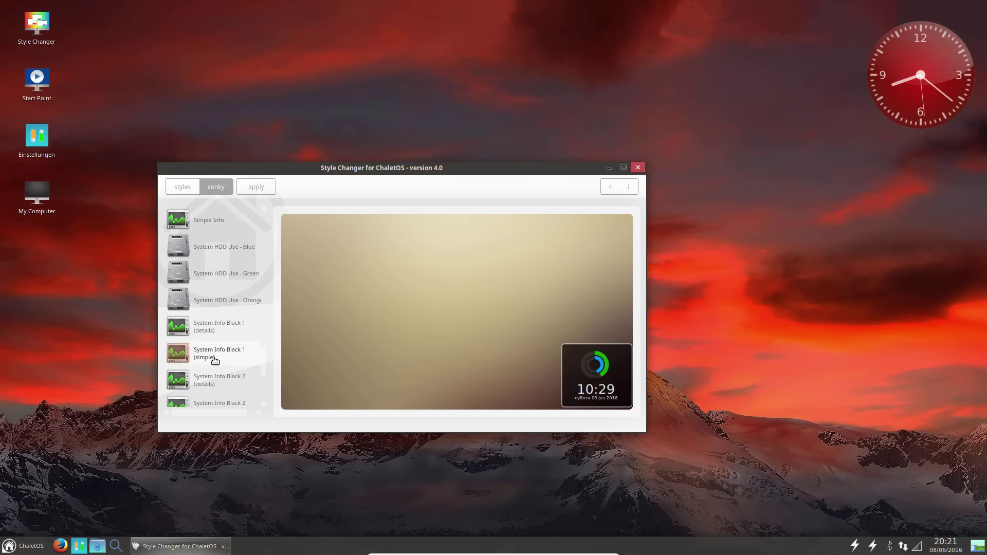
click(256, 186)
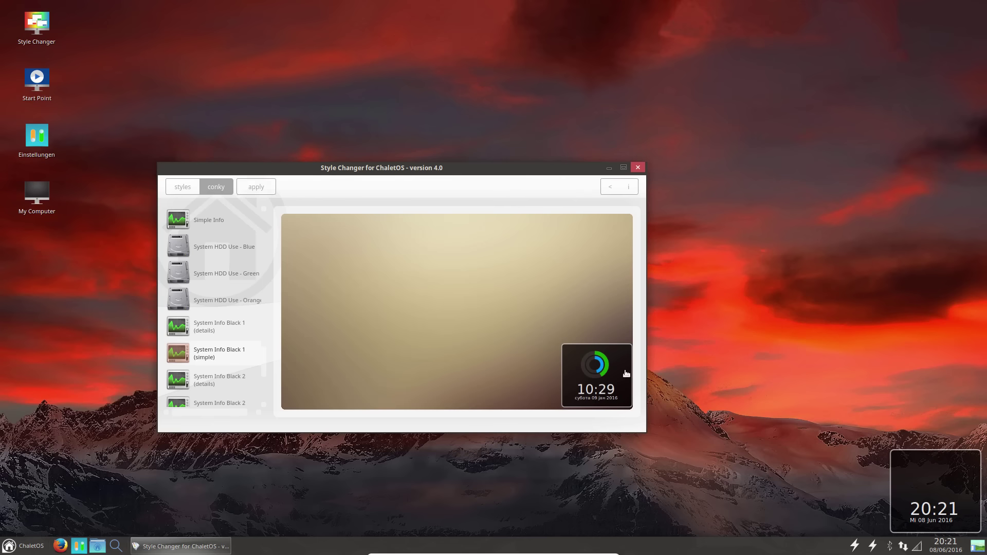
Apply the System Info White 2 (details) conky, move it to the desktop's upper-right corner, and close Style Changer.
scroll(193, 331, down, 5)
click(192, 355)
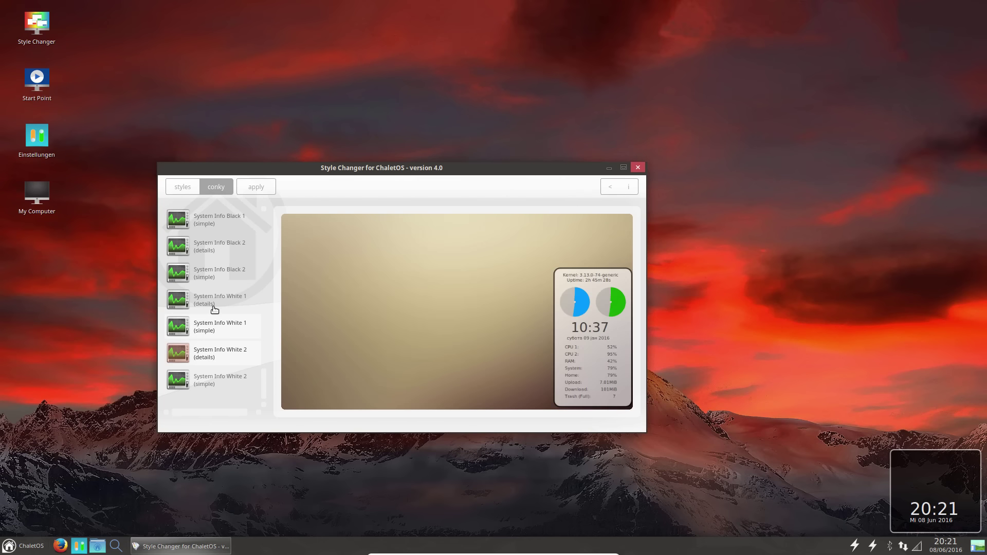
click(264, 188)
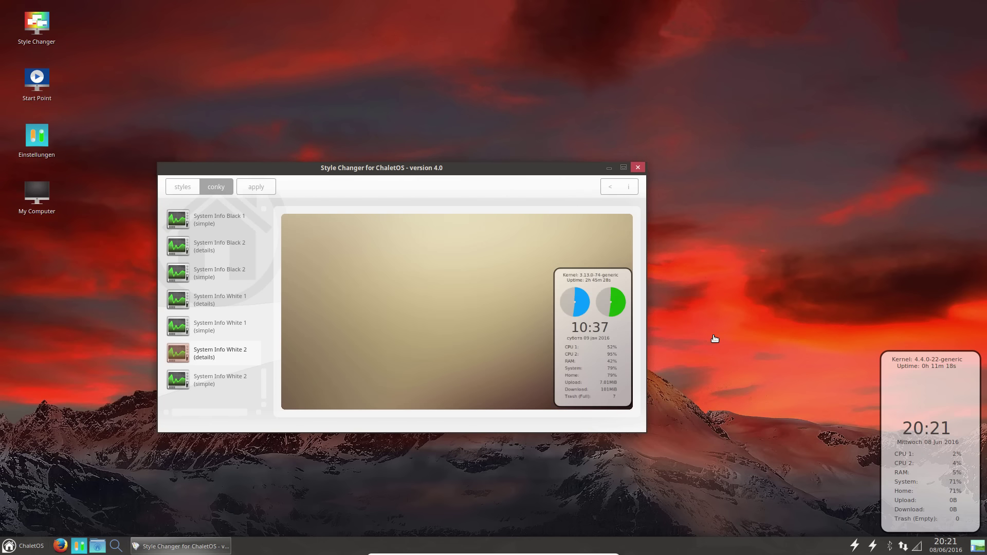
drag(894, 438, 895, 132)
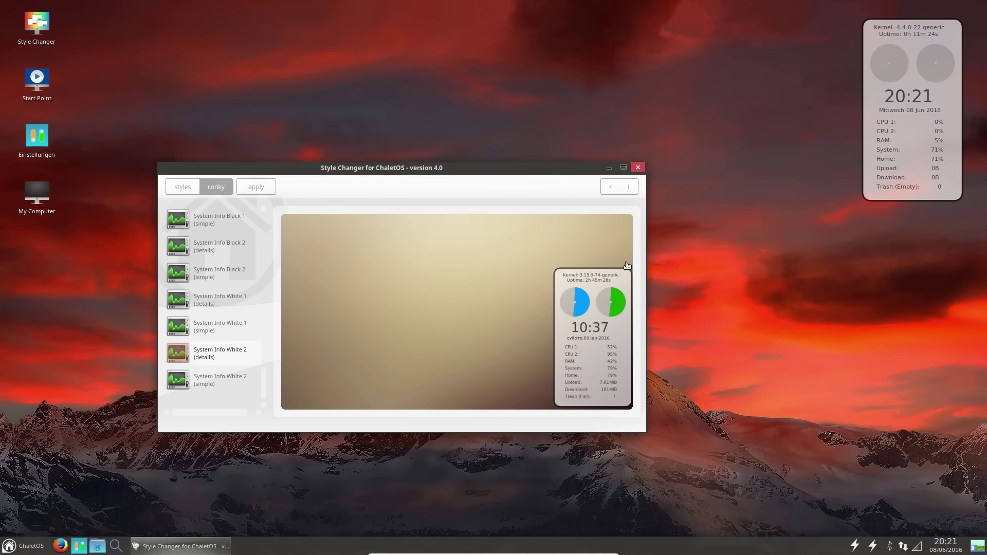
click(638, 167)
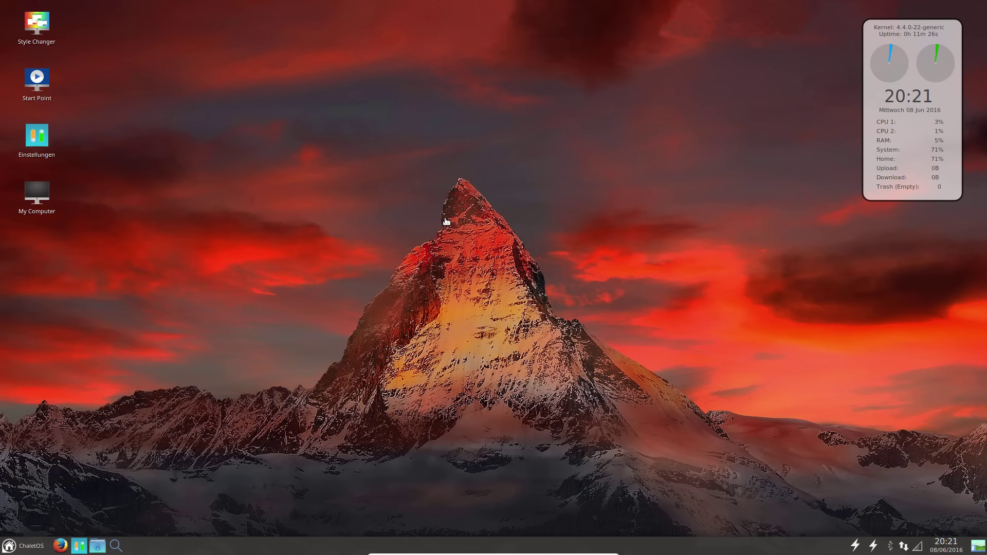
Open Einstellungen, examine the Allgemein and Ränder options of Arbeitsflächen, and return to the settings overview.
double_click(45, 152)
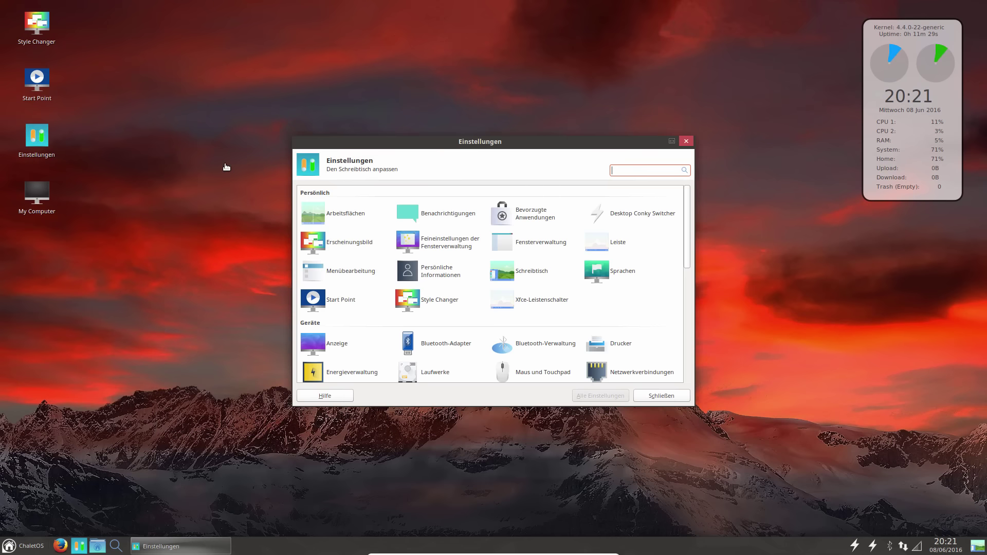
click(347, 216)
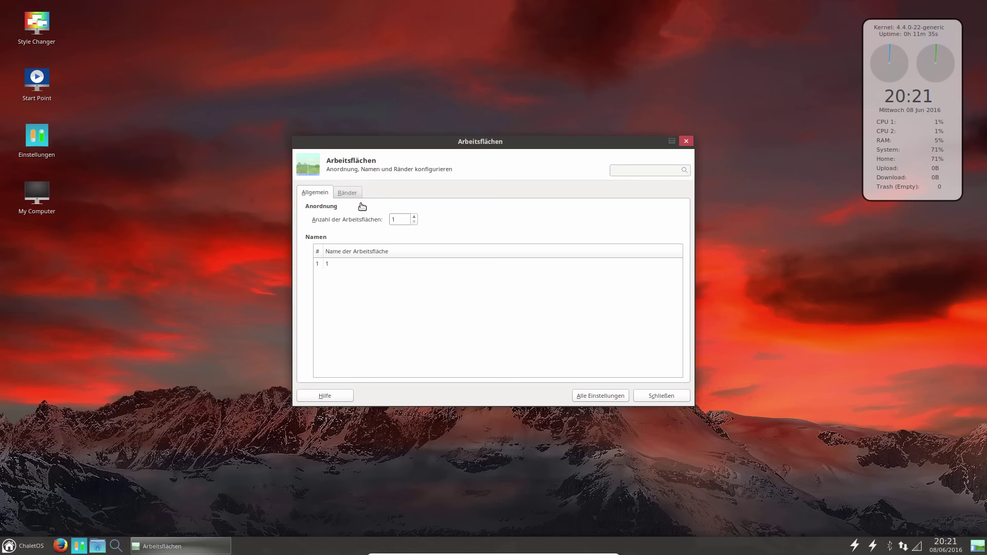
click(348, 193)
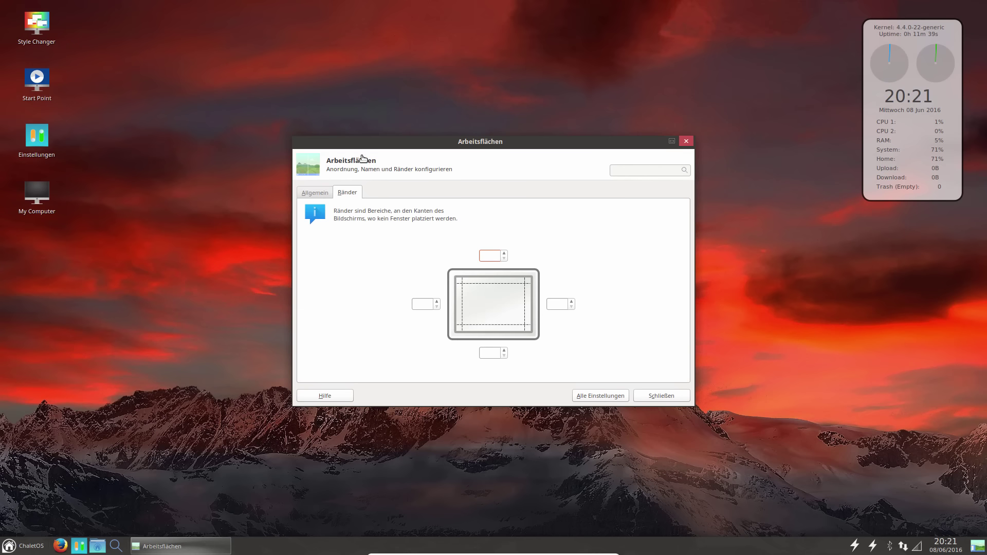
drag(387, 138, 285, 95)
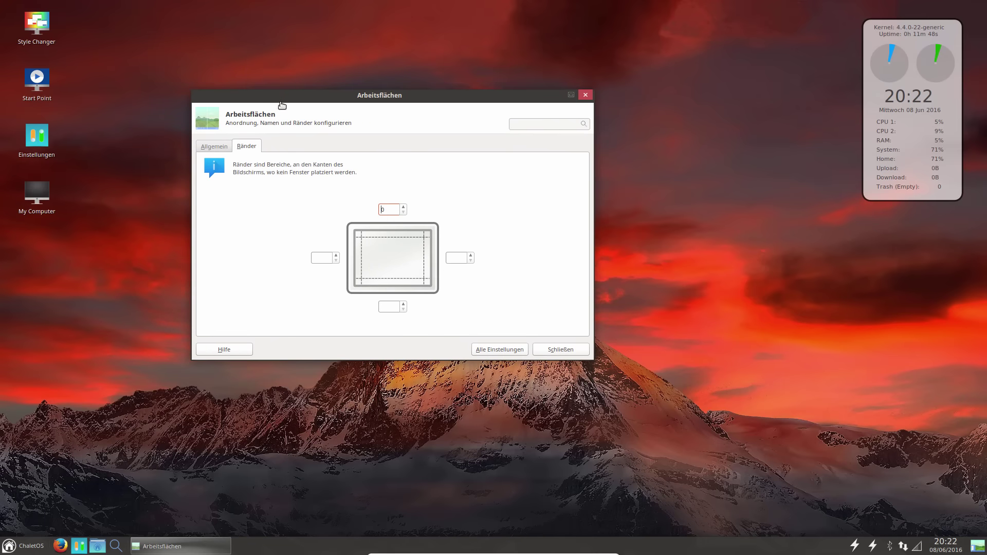
click(501, 348)
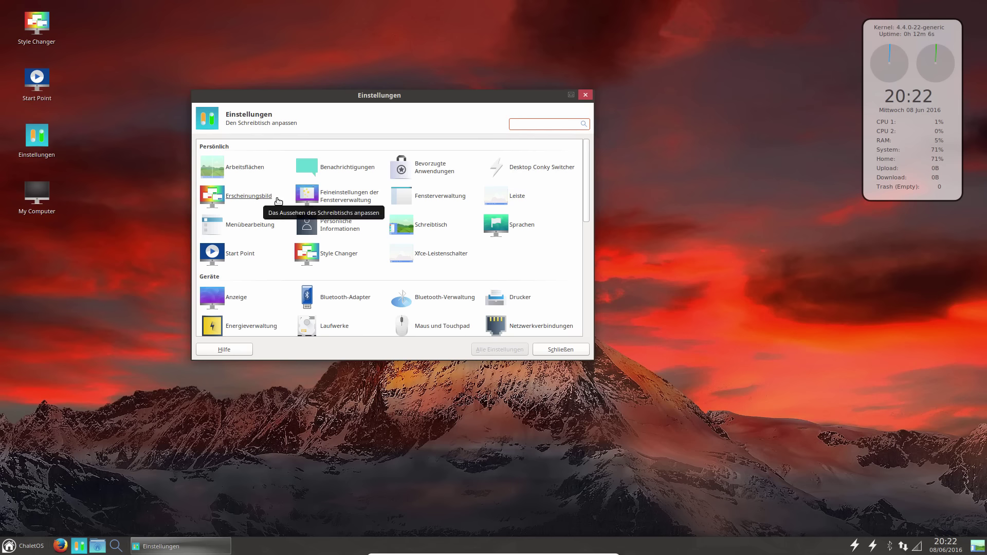
Look through the Feineinstellungen der Fensterverwaltung, from Zugreifbarkeit to the Komposit options, and return to the settings overview.
click(350, 197)
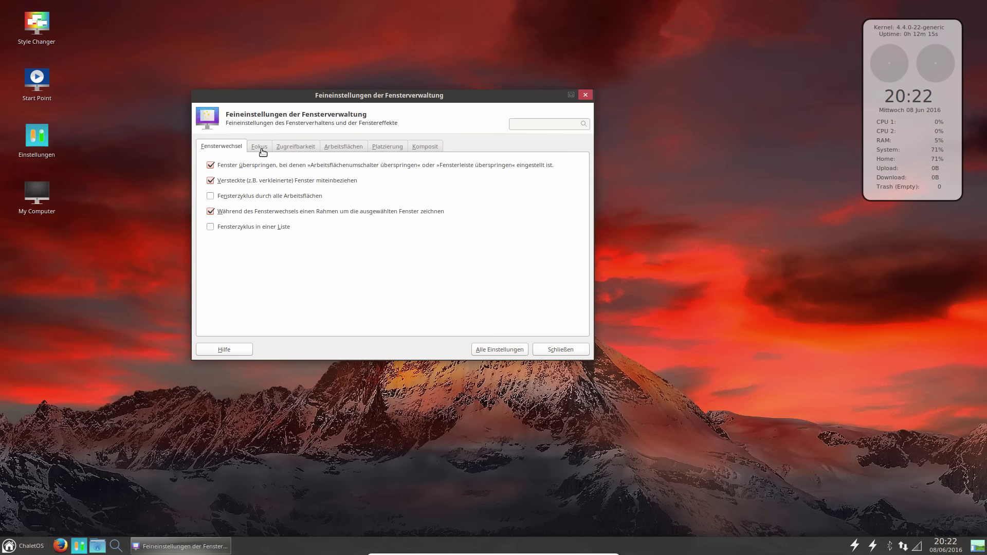
click(301, 150)
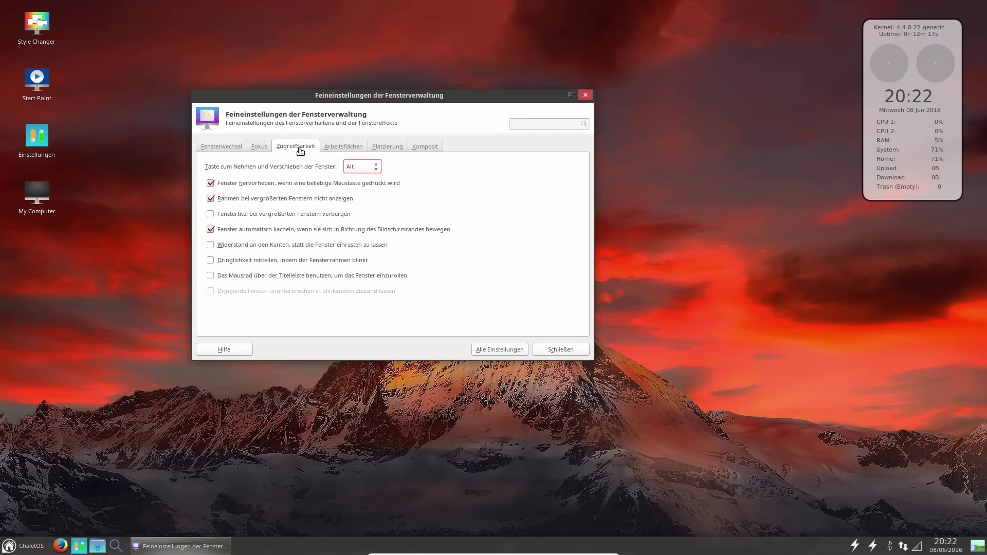
click(342, 147)
click(404, 148)
click(420, 147)
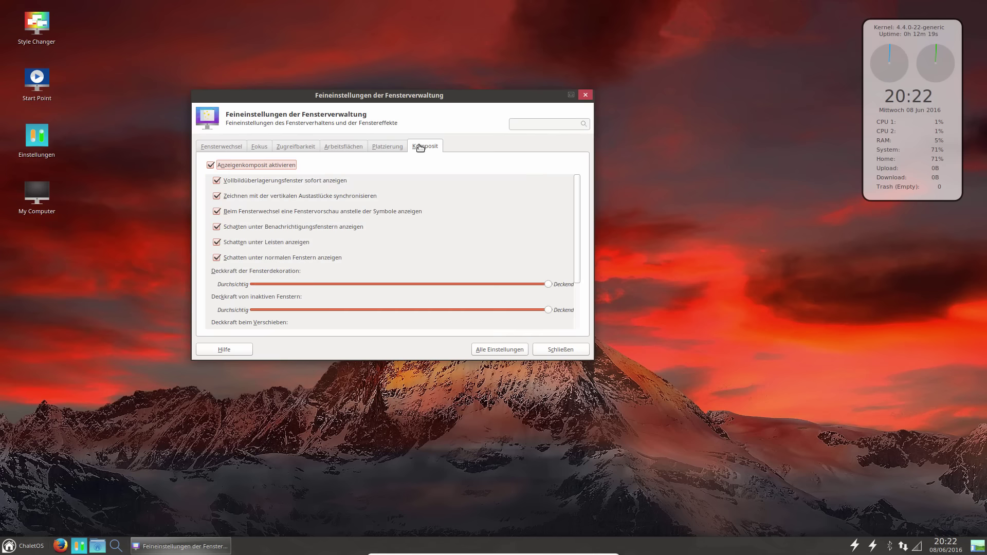
scroll(391, 204, down, 2)
scroll(391, 204, up, 2)
click(508, 350)
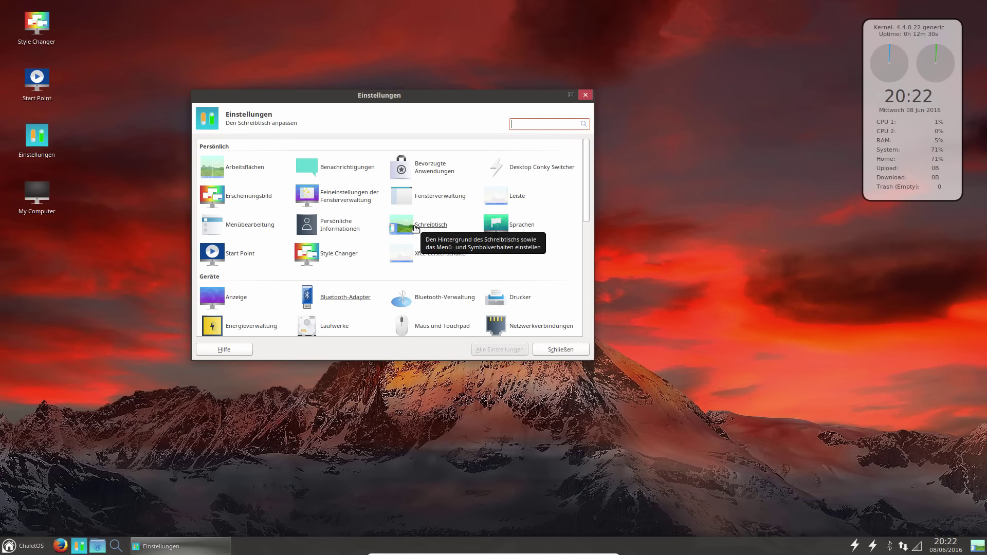
Open the Schreibtisch settings and apply the blue ChaletOS wallpaper from the backdrops folder.
click(416, 228)
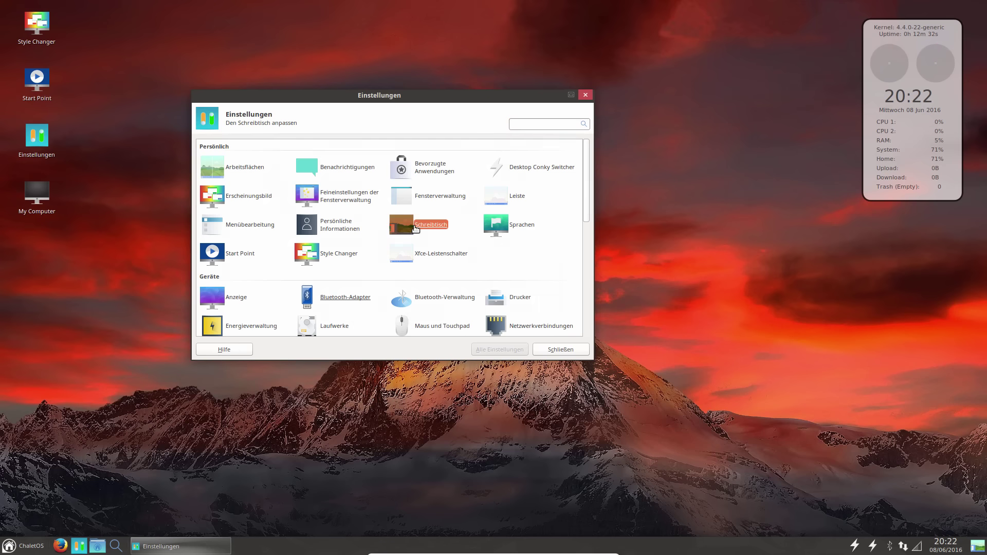
scroll(416, 232, down, 6)
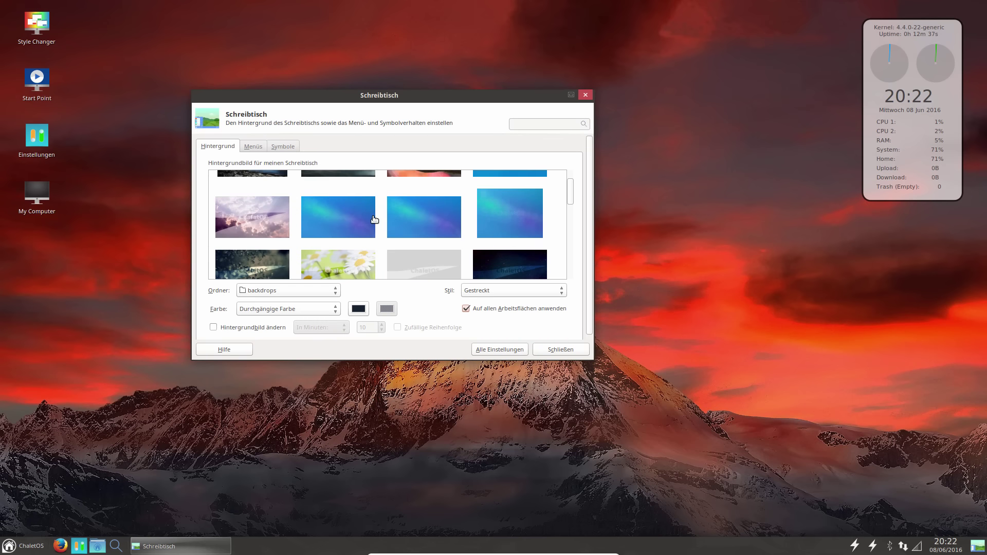
click(486, 216)
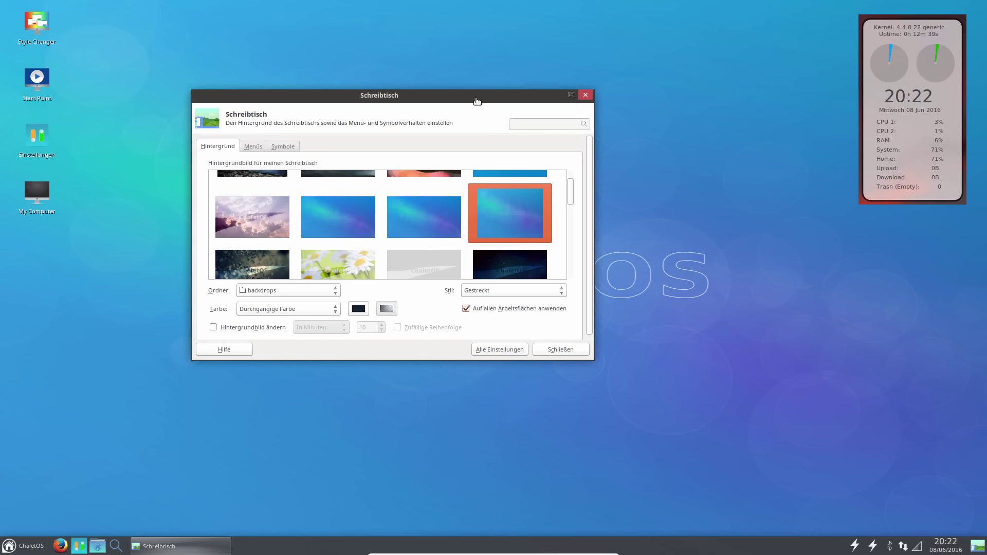
Move the Schreibtisch window aside and apply the wallpaper of a sunset over a field.
drag(475, 99, 542, 117)
scroll(415, 225, down, 1)
scroll(415, 225, down, 5)
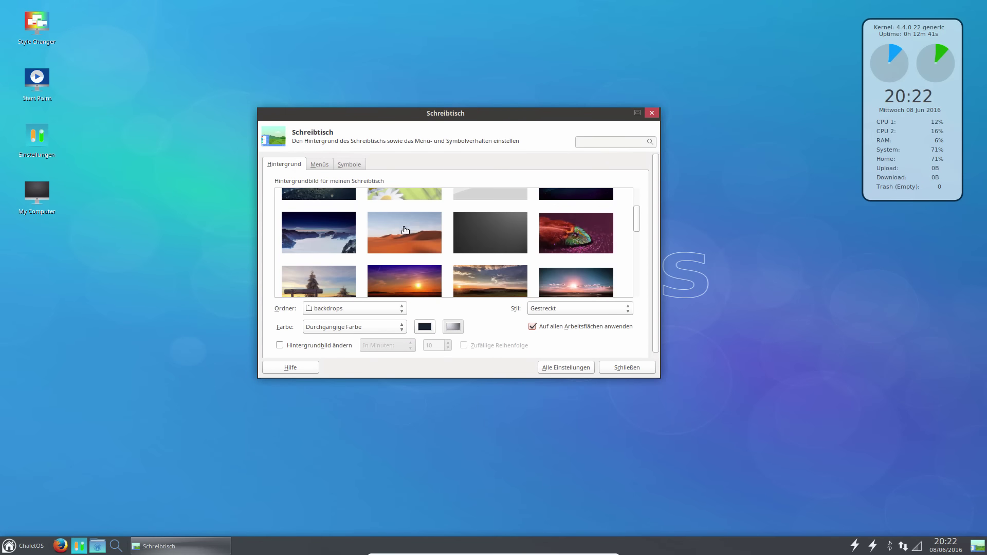
click(396, 222)
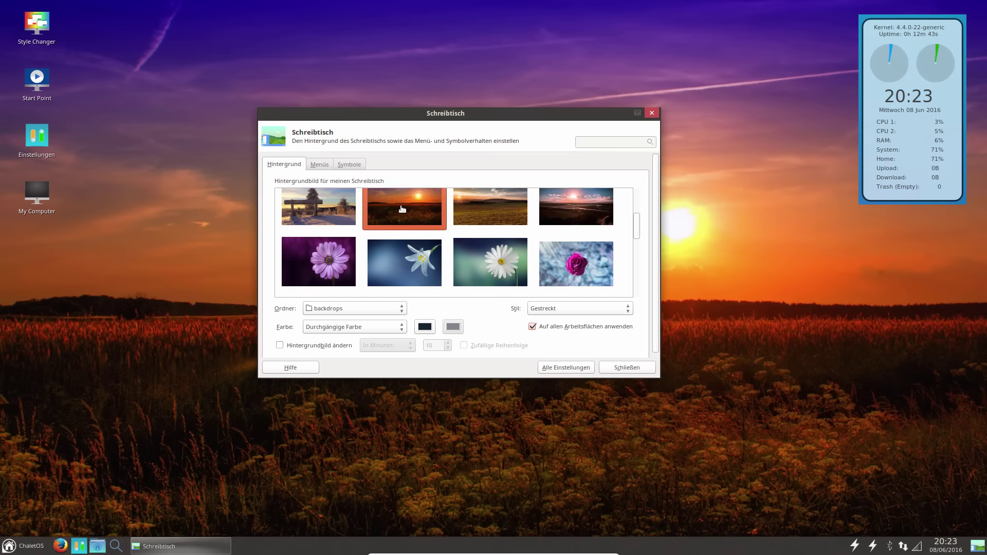
Apply the illustrated wallpaper with rolling green hills to the desktop.
scroll(402, 213, down, 5)
scroll(402, 209, down, 1)
scroll(419, 220, up, 2)
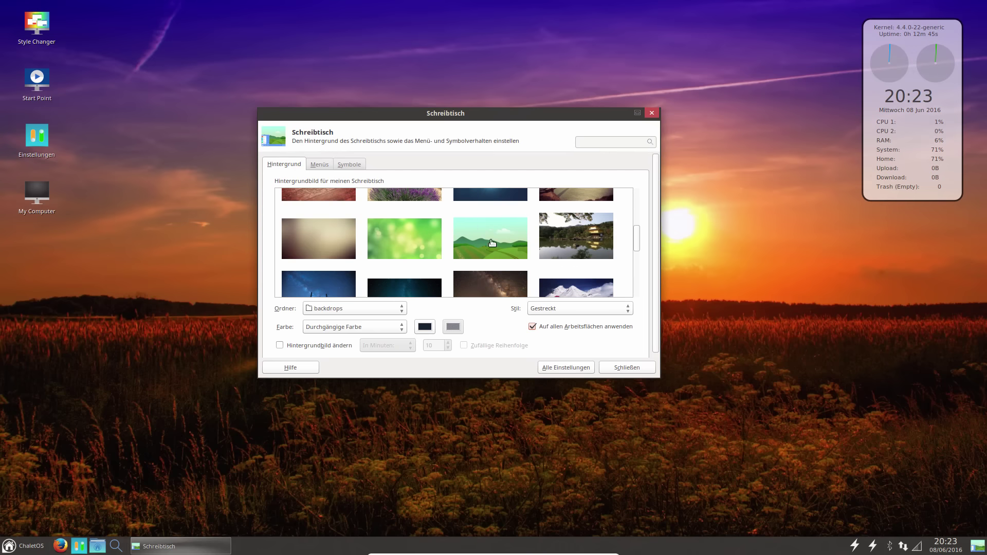
click(492, 243)
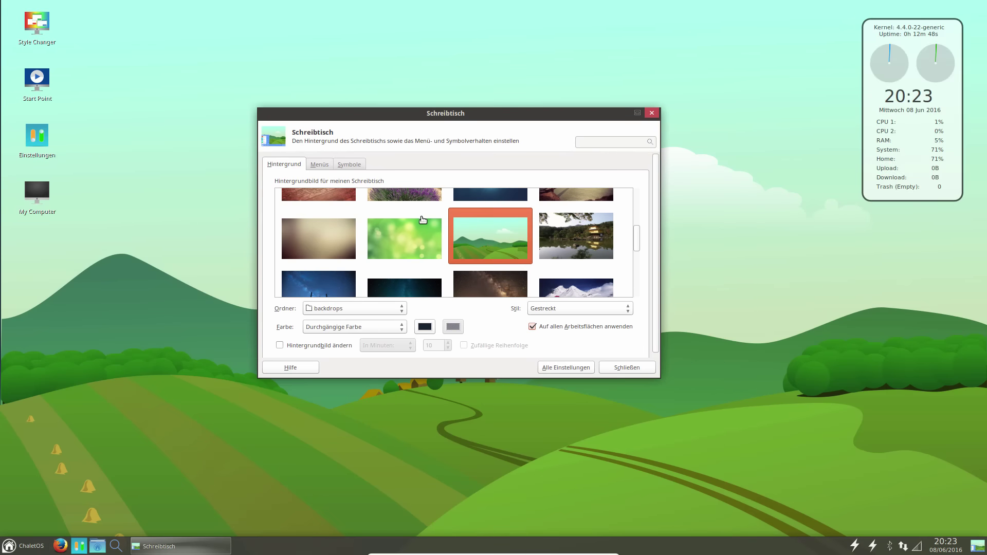
Set the desktop background to the snowy mountain under a red sky and return to the settings overview.
scroll(422, 219, down, 4)
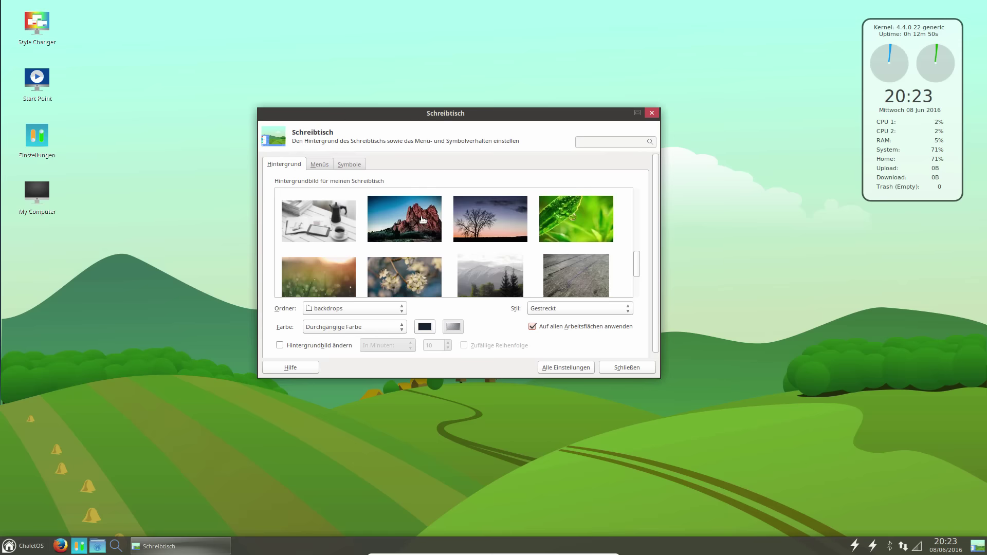
scroll(535, 227, down, 2)
scroll(434, 250, up, 1)
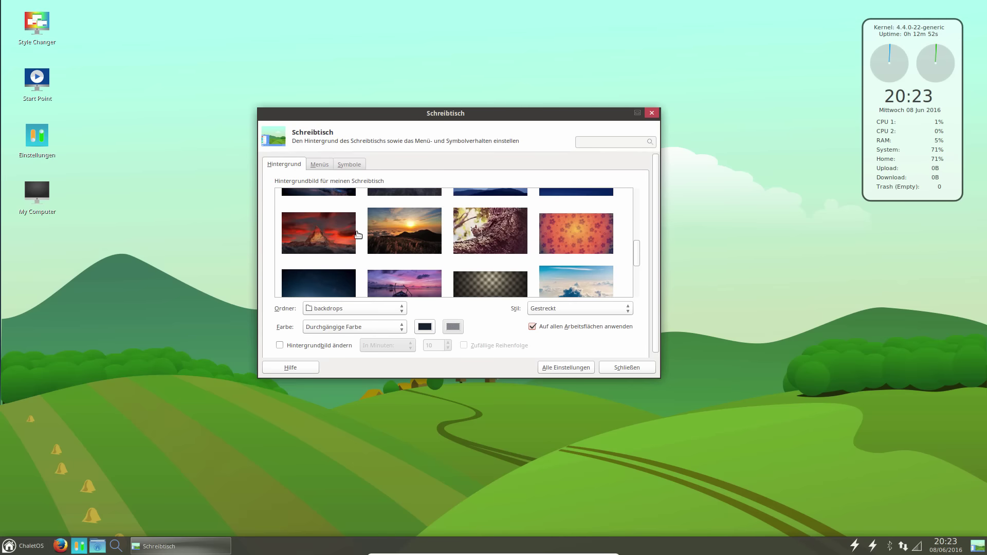
click(329, 242)
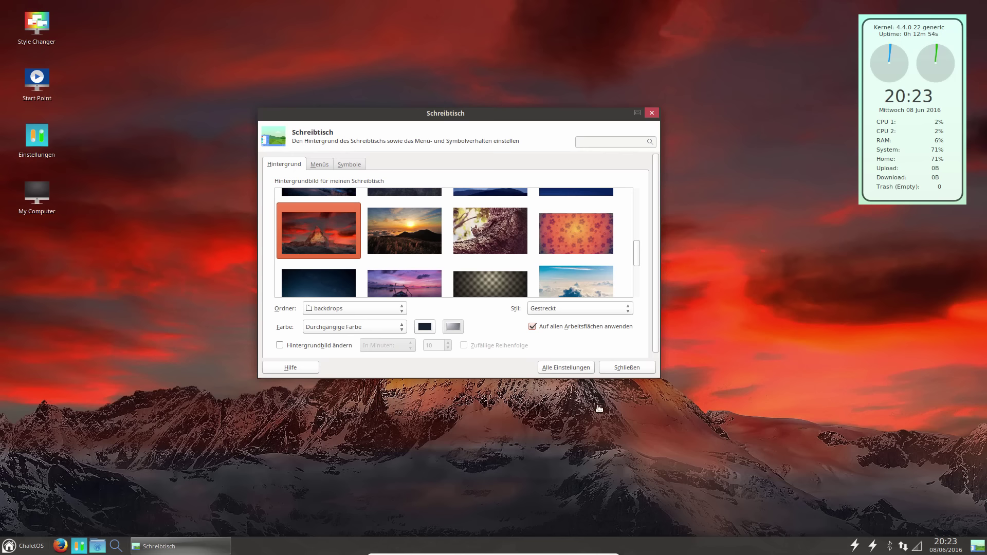
click(576, 368)
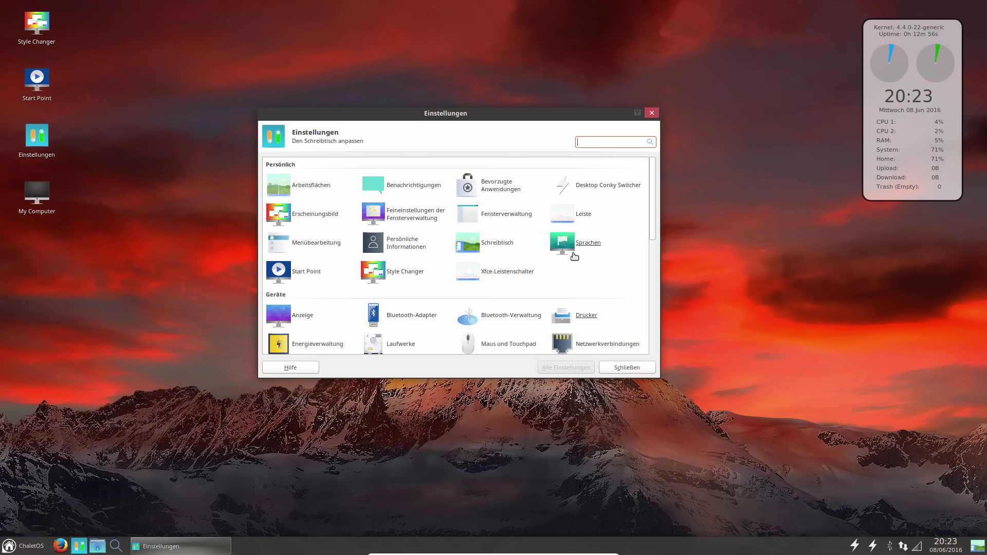
Open Start Point, dismiss the database update offer, view the welcome page maximized, and close Start Point.
click(283, 272)
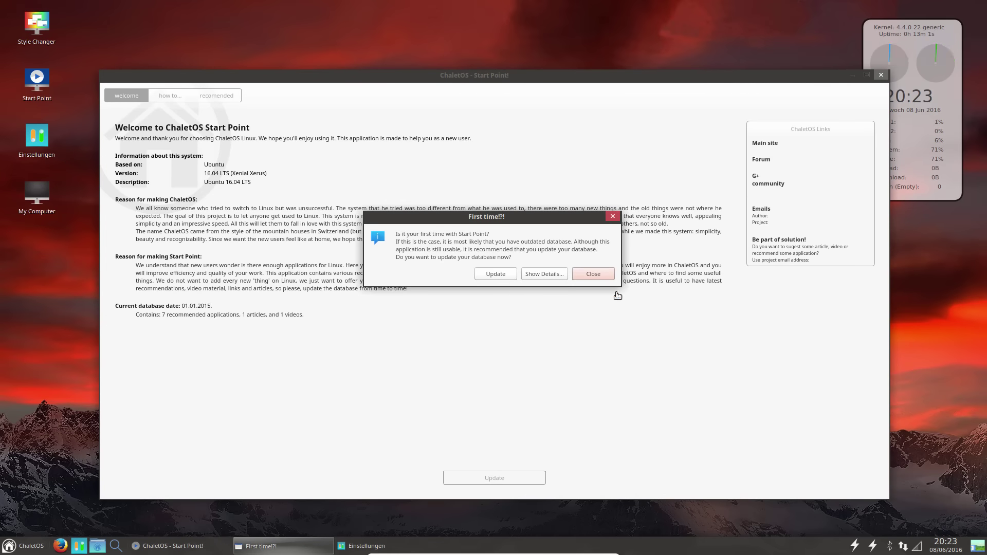
click(594, 274)
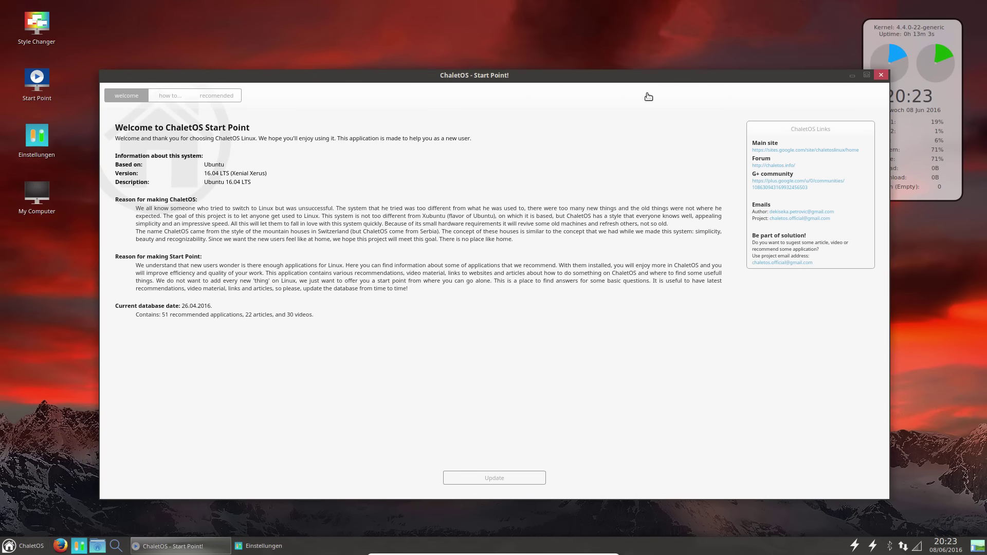
key(alt+F10)
click(979, 6)
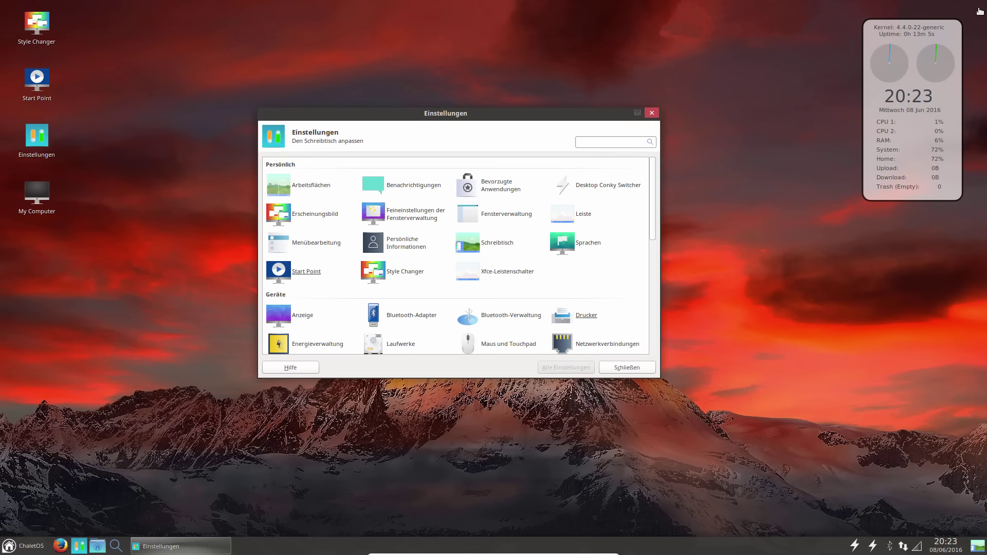
Open Laufwerke, view the details of the 17 GB hard disk, and close the window.
scroll(530, 246, down, 1)
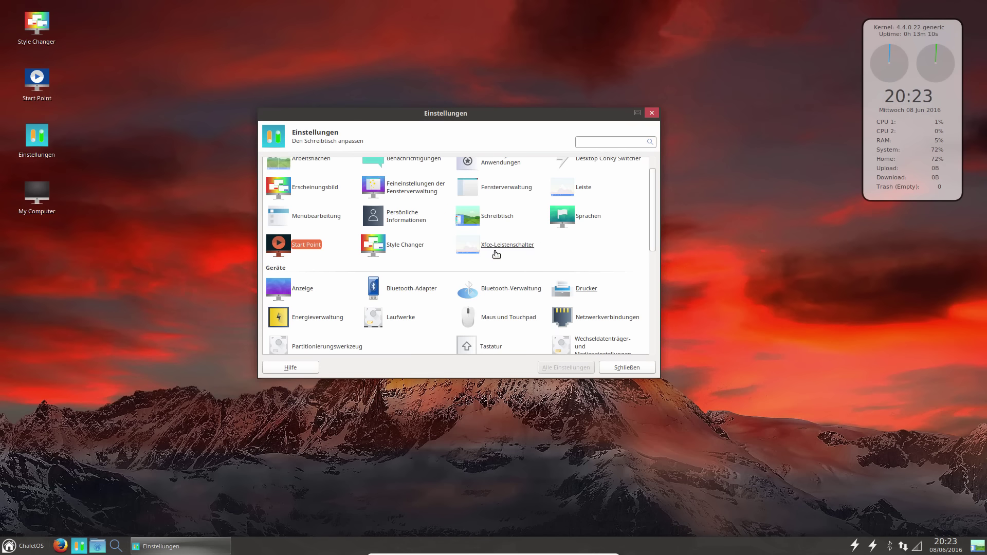
click(399, 319)
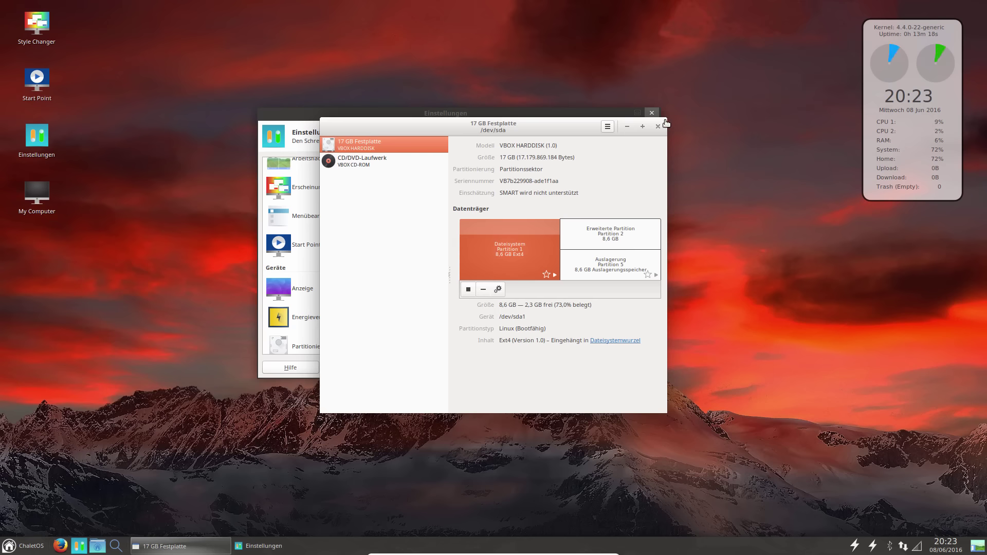
click(658, 126)
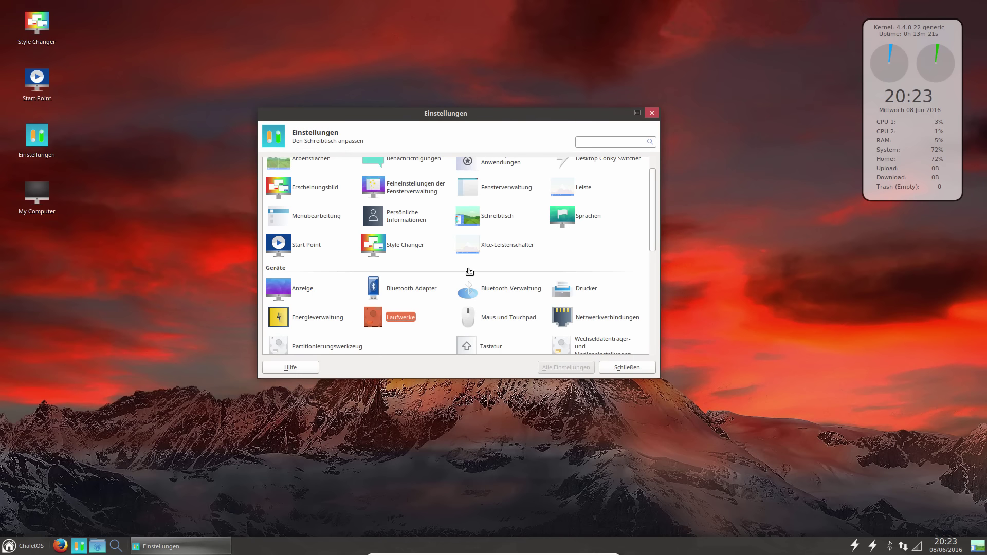
Start the Partitionierungswerkzeug GParted by authenticating with the account password, view it, and close it.
scroll(469, 272, down, 1)
scroll(432, 280, down, 1)
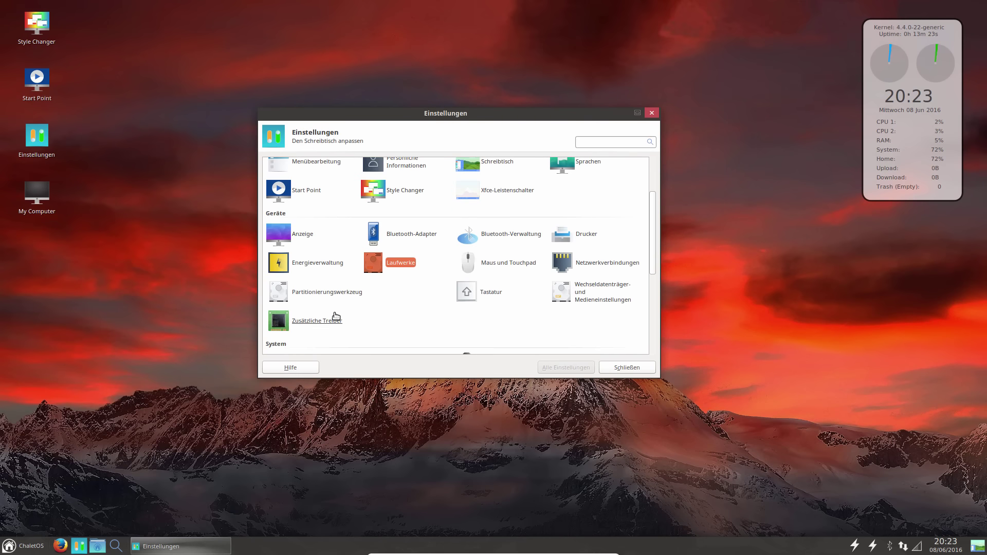
click(335, 294)
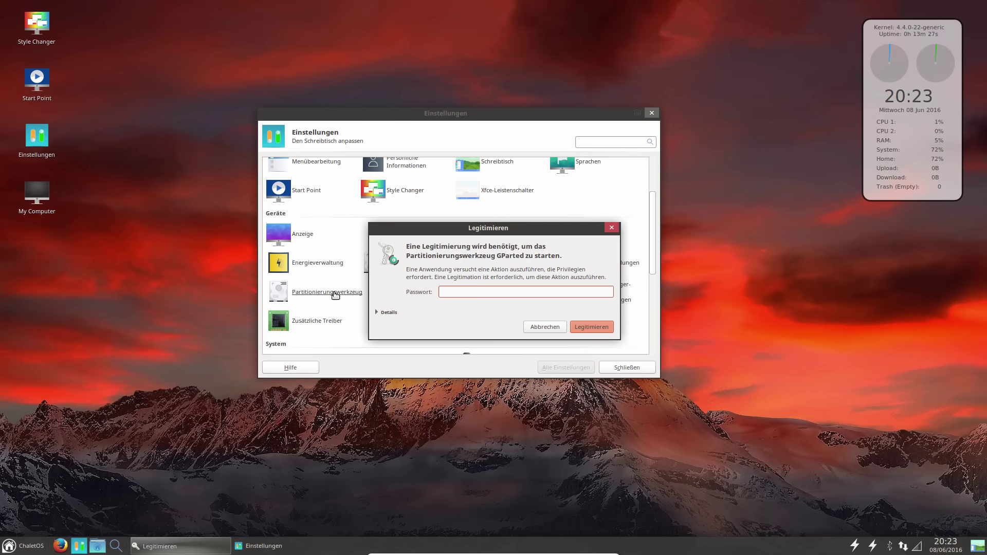
key(Return)
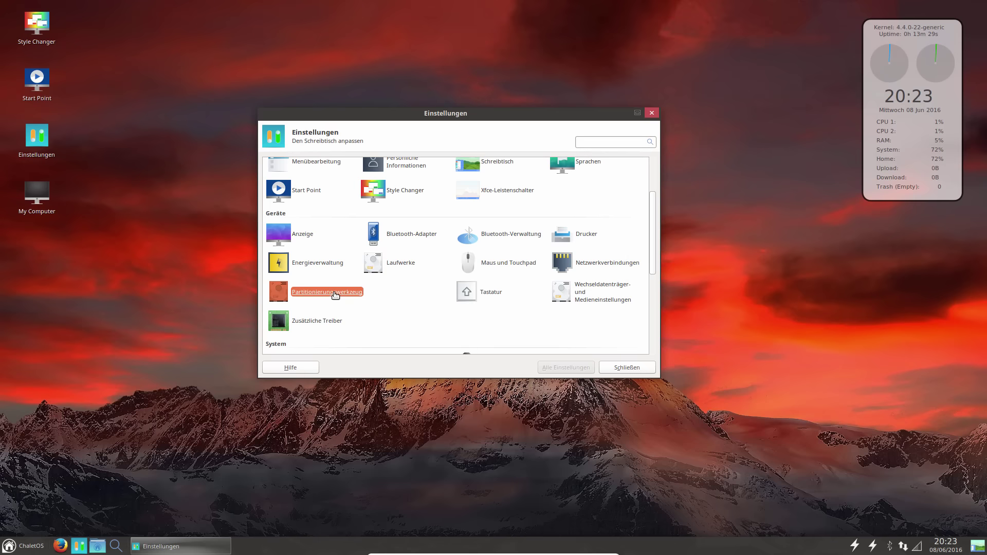
drag(679, 270, 494, 180)
click(794, 180)
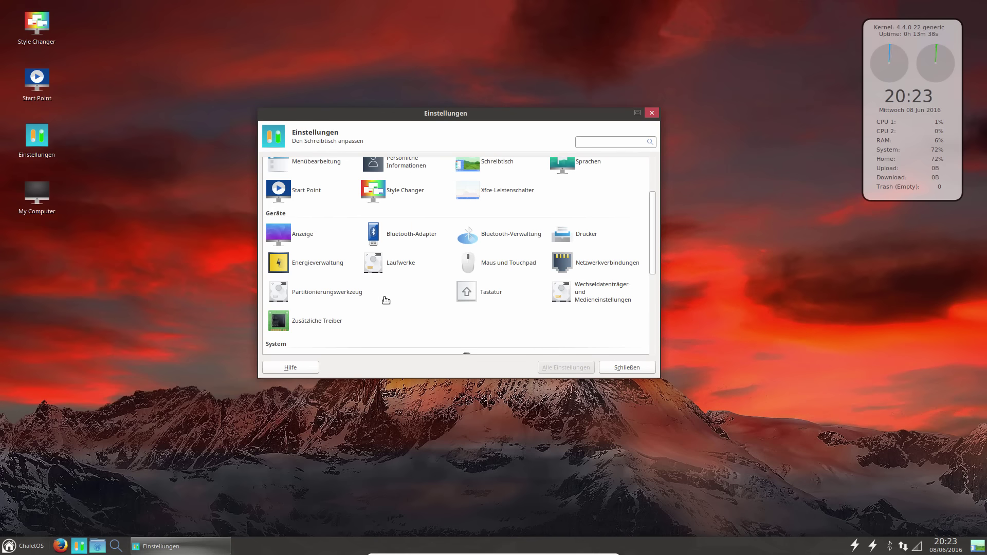
Open Zusätzliche Treiber and examine the list of proprietary drivers in use.
scroll(566, 288, down, 2)
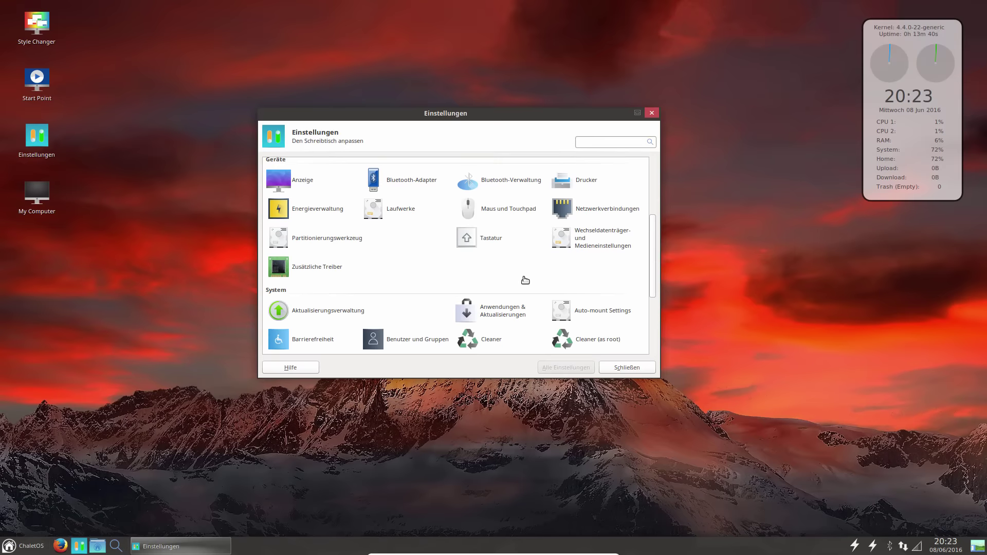
click(322, 268)
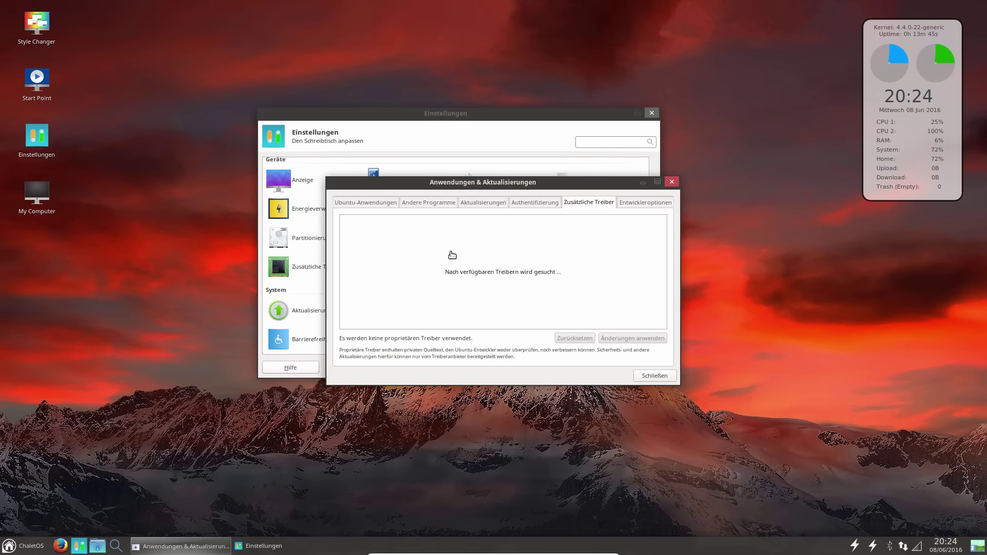
drag(502, 185, 807, 324)
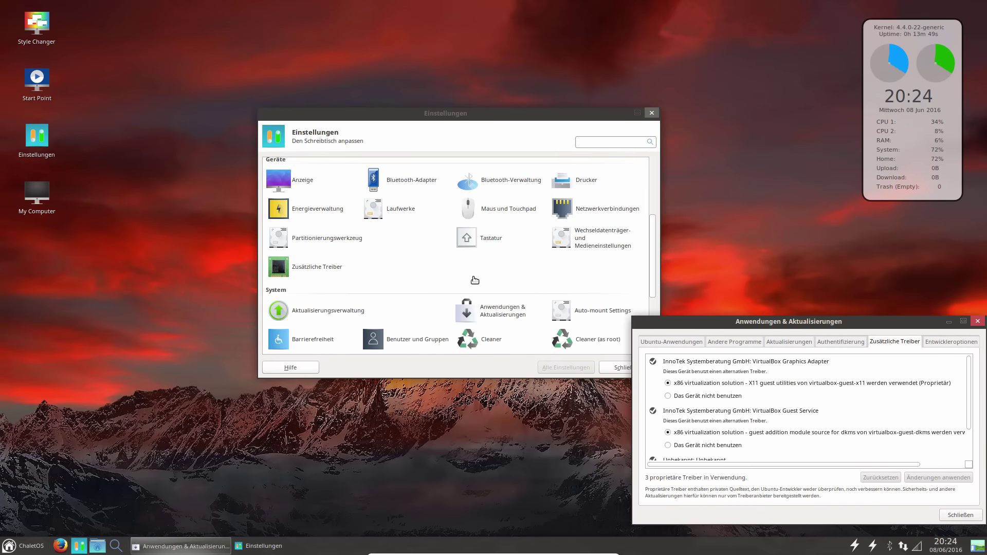
drag(728, 321, 452, 247)
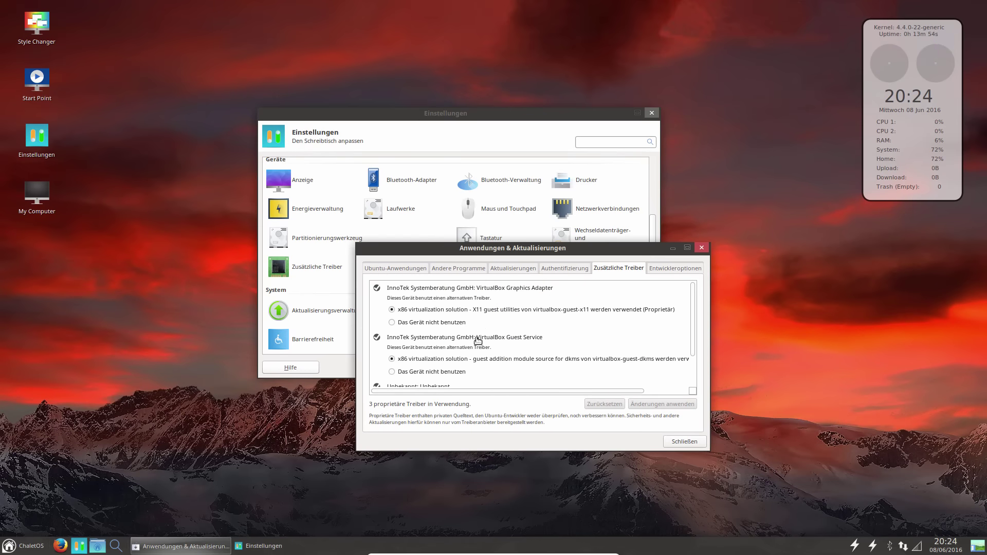
scroll(478, 340, down, 1)
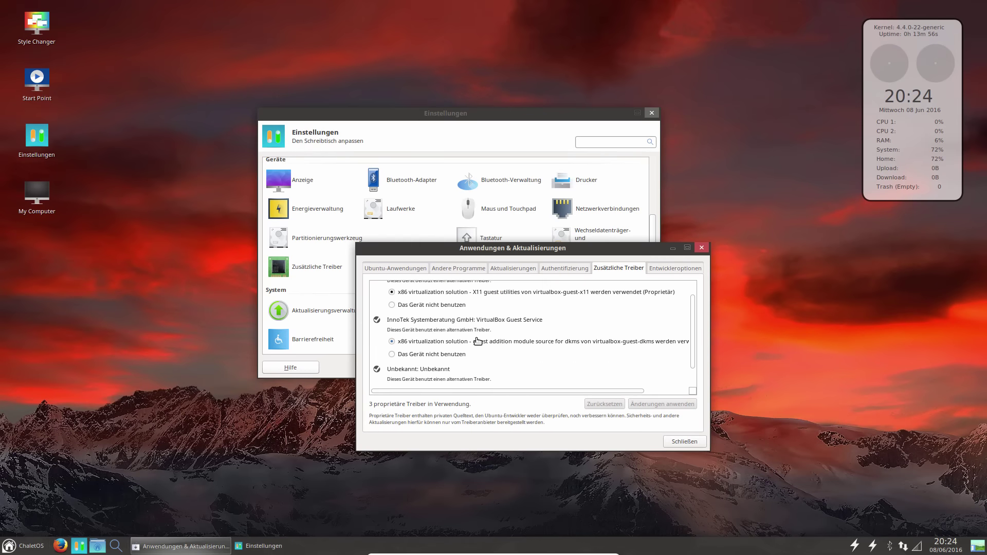
Review the remaining proprietary drivers, including the VirtualBox guest service and AMD microcode entries, and close Anwendungen & Aktualisierungen.
scroll(478, 341, down, 1)
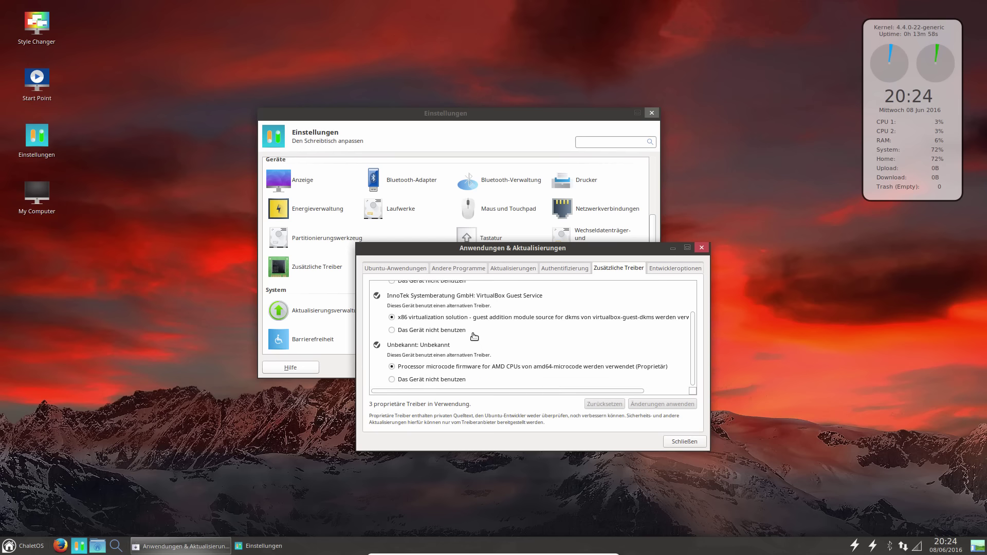
scroll(475, 337, up, 2)
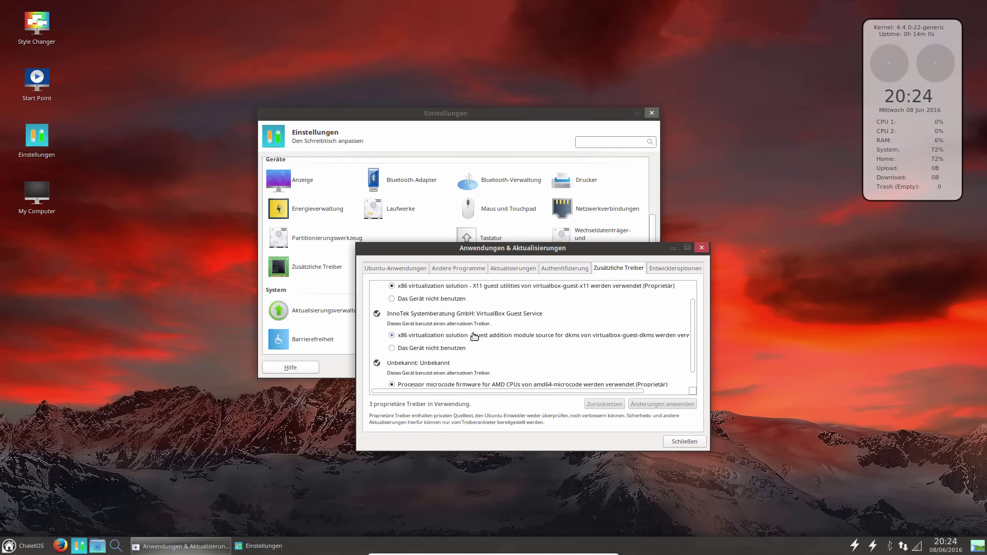
click(708, 247)
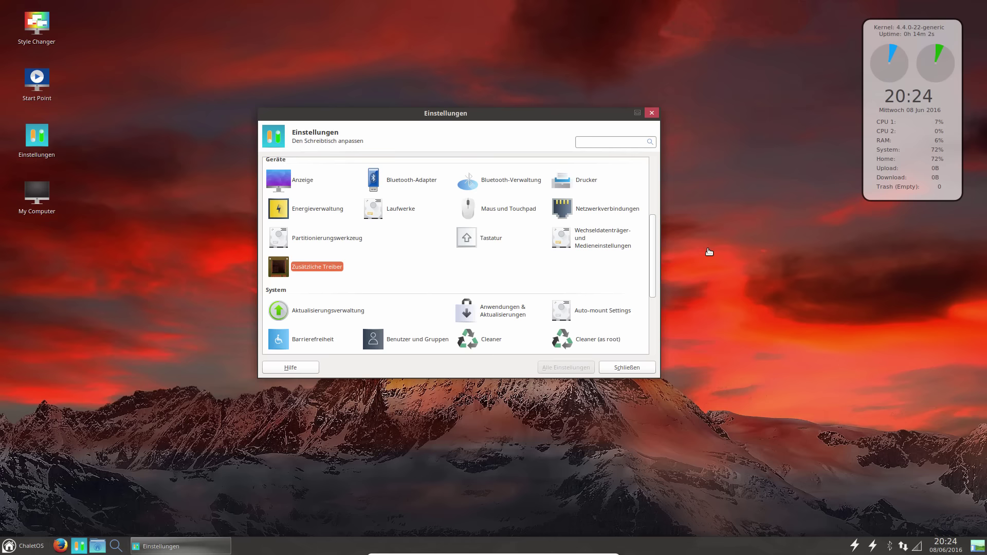
Look through the System settings, open One-Click Maintenance to read its introduction, and close it without running the maintenance.
scroll(426, 286, down, 1)
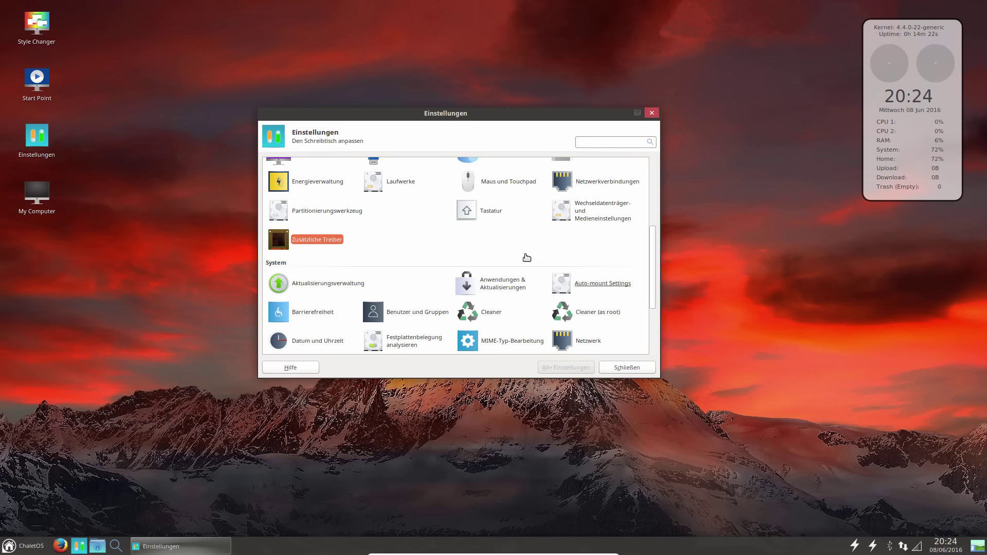
scroll(342, 280, down, 1)
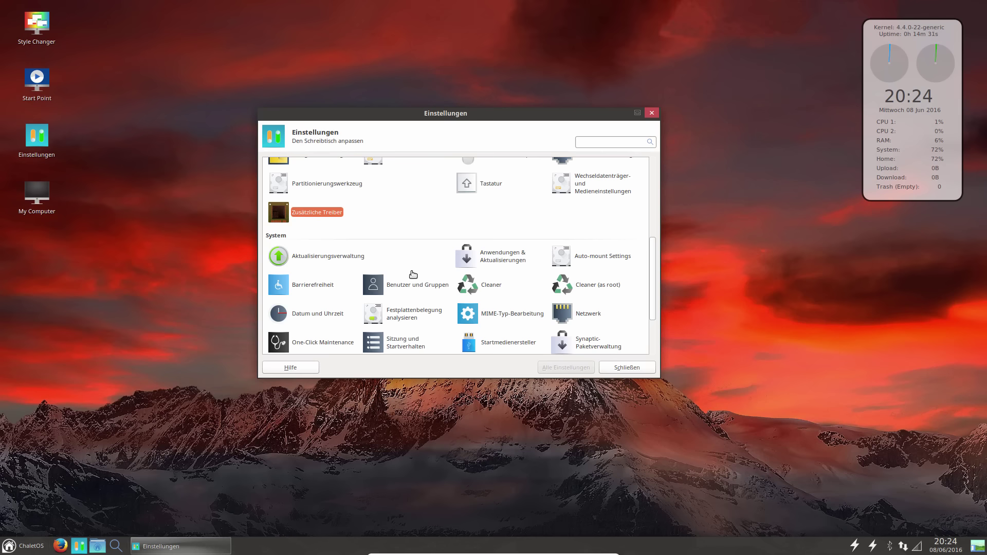
scroll(412, 274, down, 1)
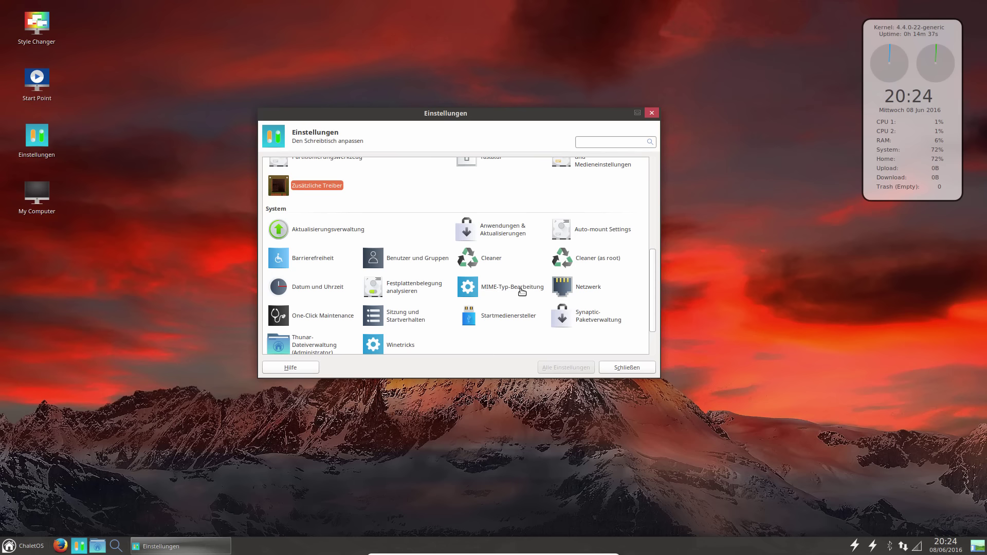
click(342, 322)
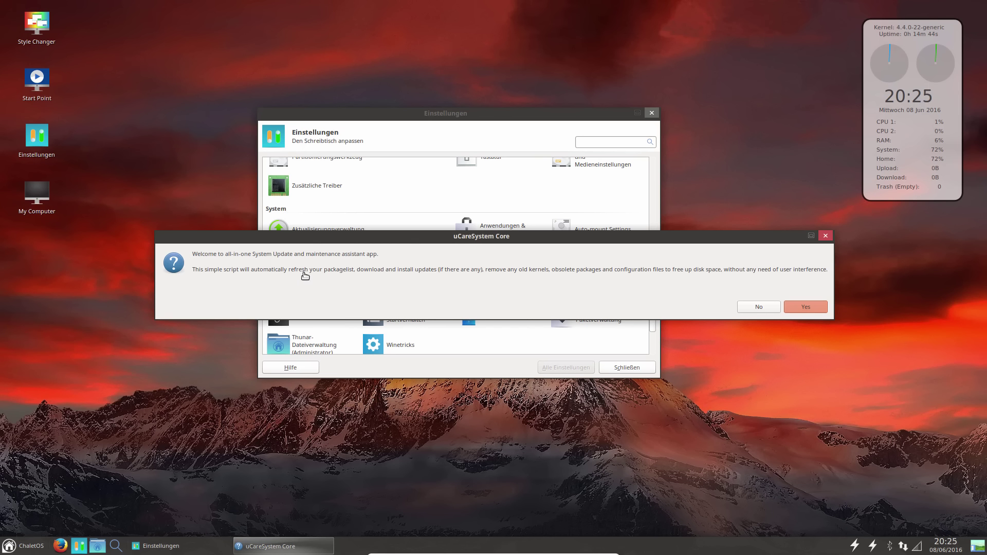
click(824, 235)
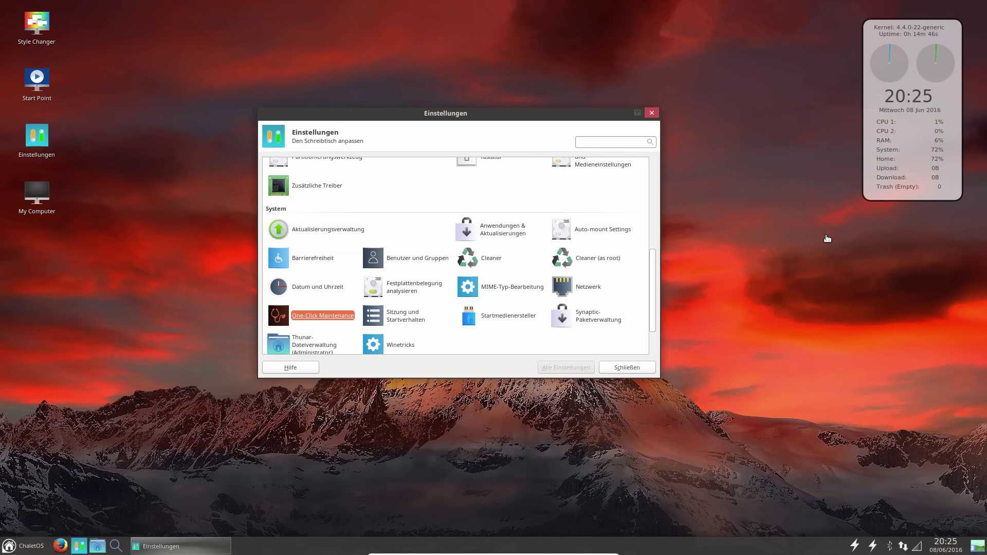
Launch Winetricks from the System settings, move the Wine window below the settings window, and decline the Wine-Mono installation.
scroll(404, 285, down, 2)
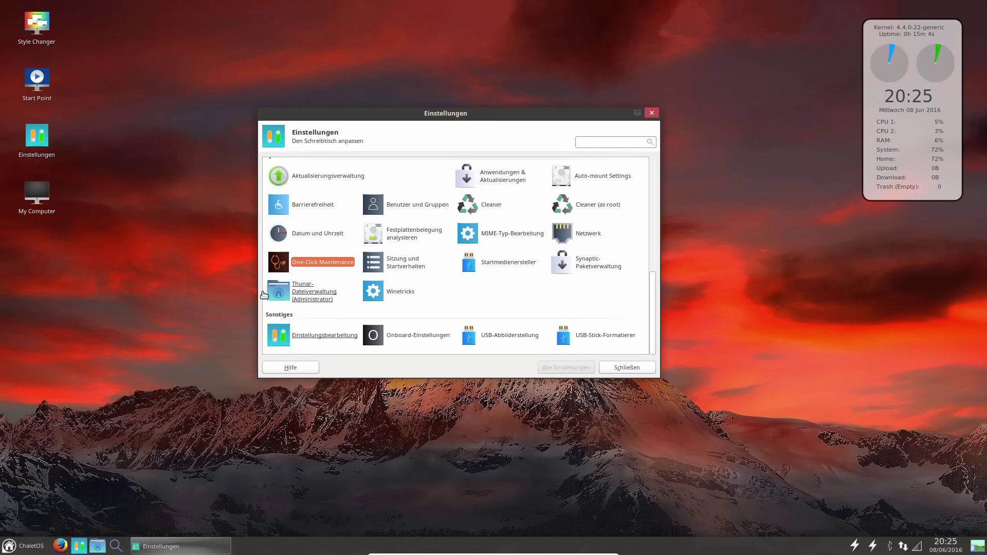
click(406, 294)
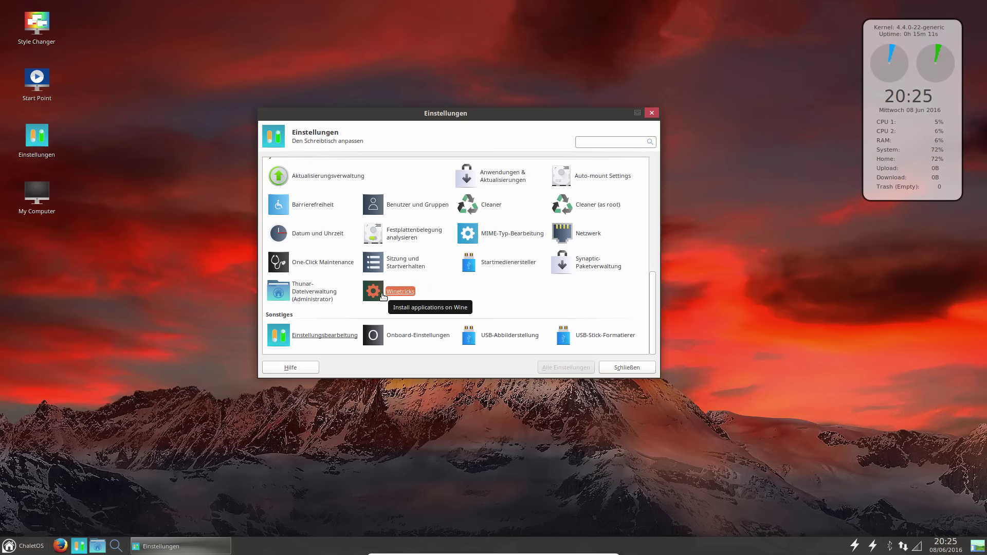
drag(471, 245, 410, 391)
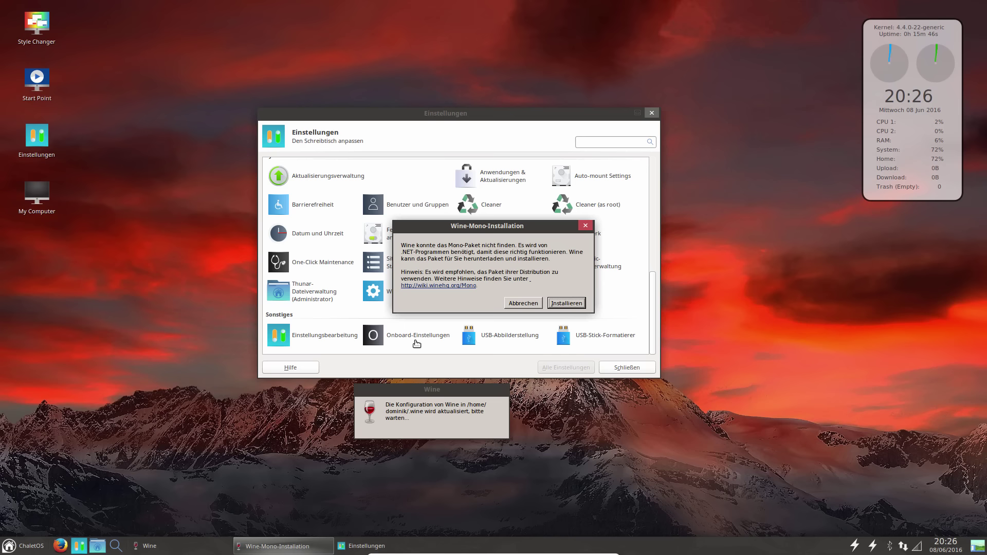
click(523, 304)
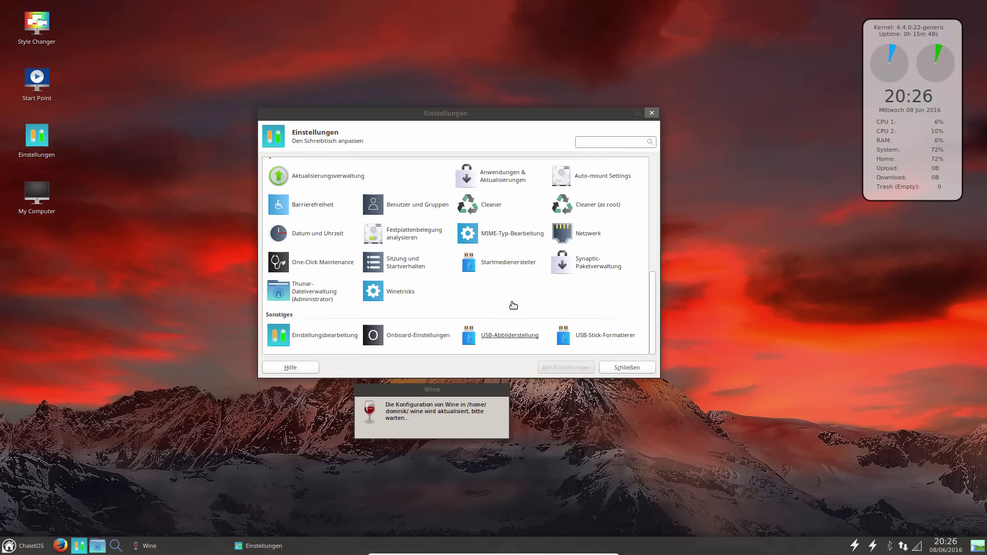
click(513, 304)
Open Einstellungsbearbeitung, view the properties of the keyboards channel, and close the editor.
click(312, 342)
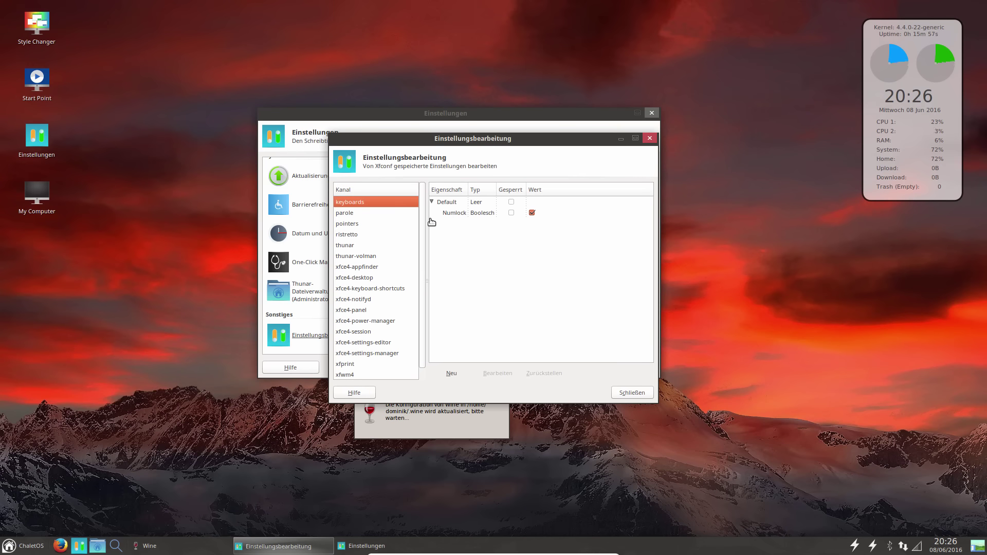
click(651, 138)
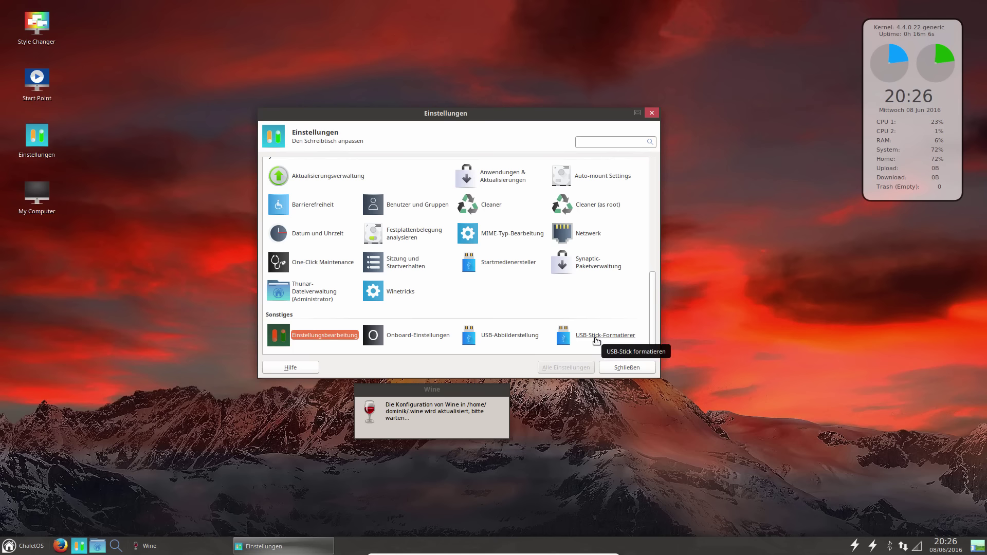
Close the Einstellungen window and start the Wine-Gecko installation.
scroll(597, 341, up, 10)
click(604, 371)
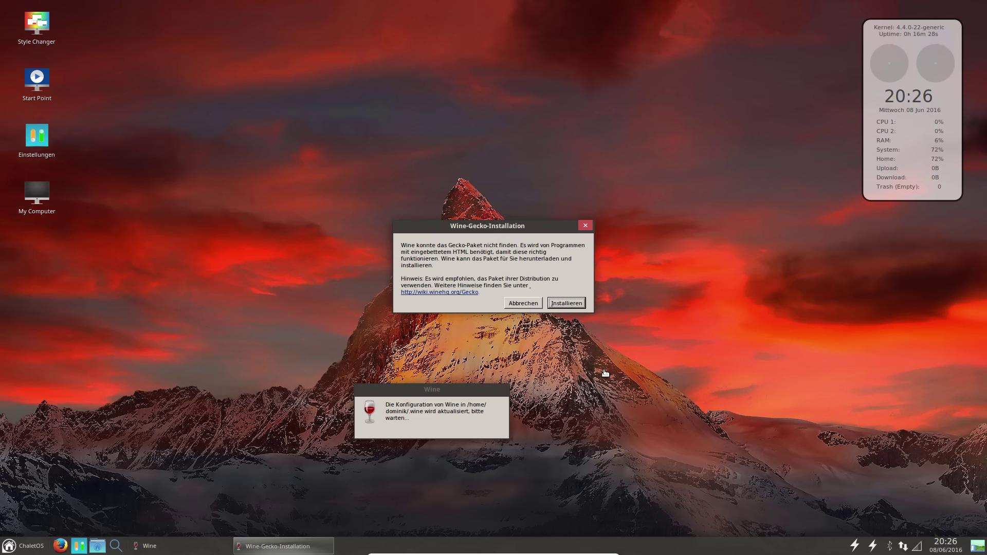
click(569, 303)
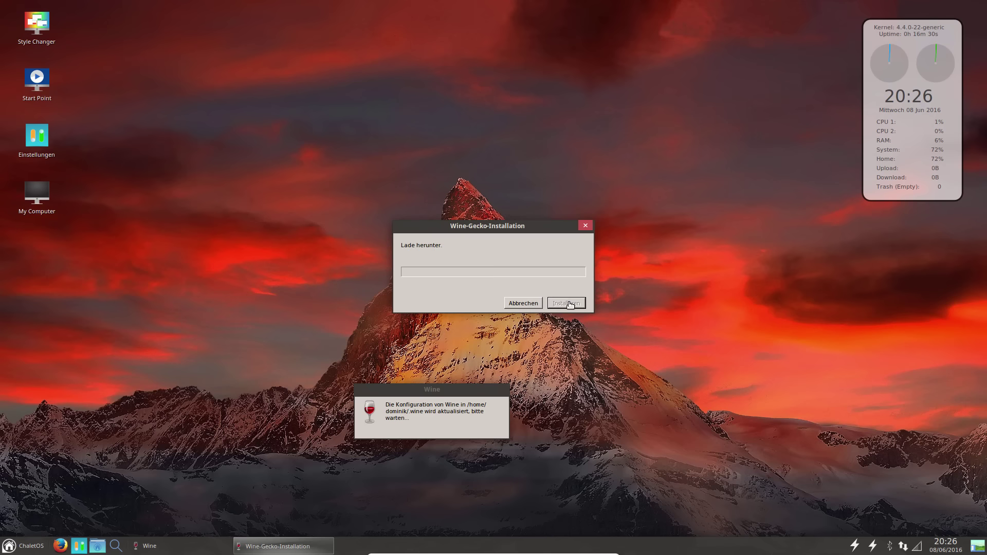